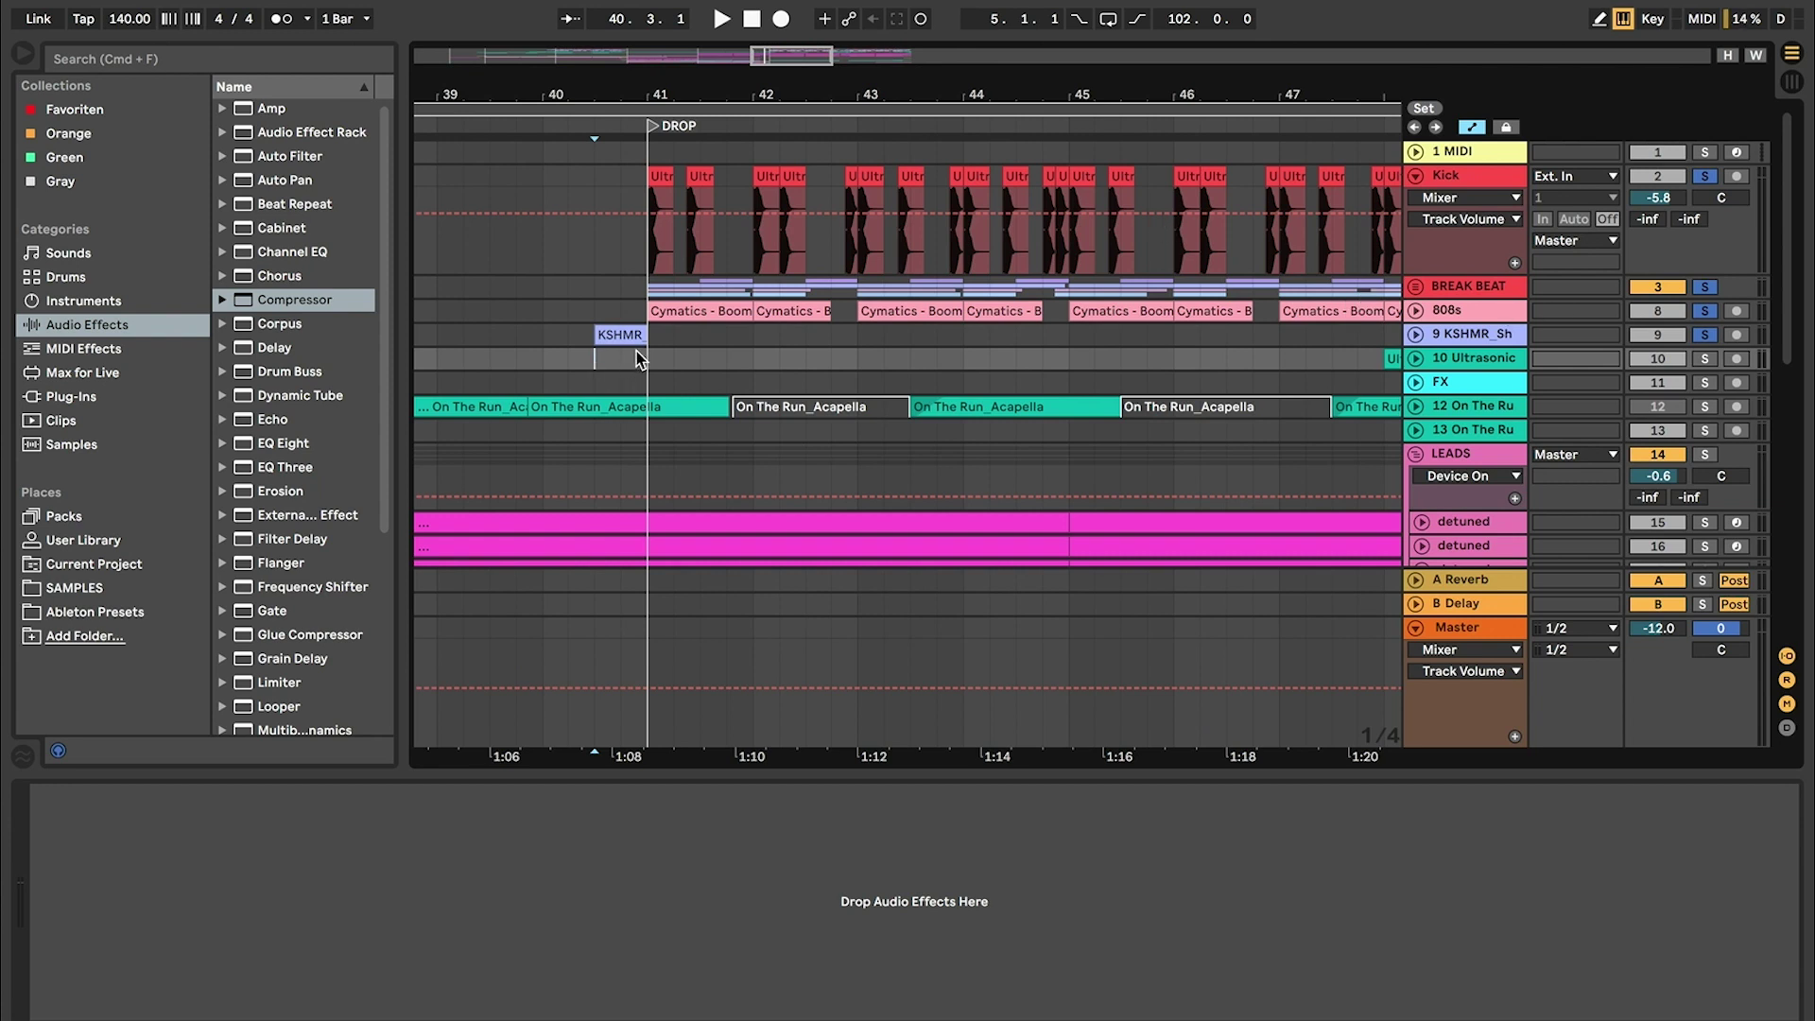
# Step: Play the drop, then solo the LEADS group and listen again from bar 41
pyautogui.click(1480, 289)
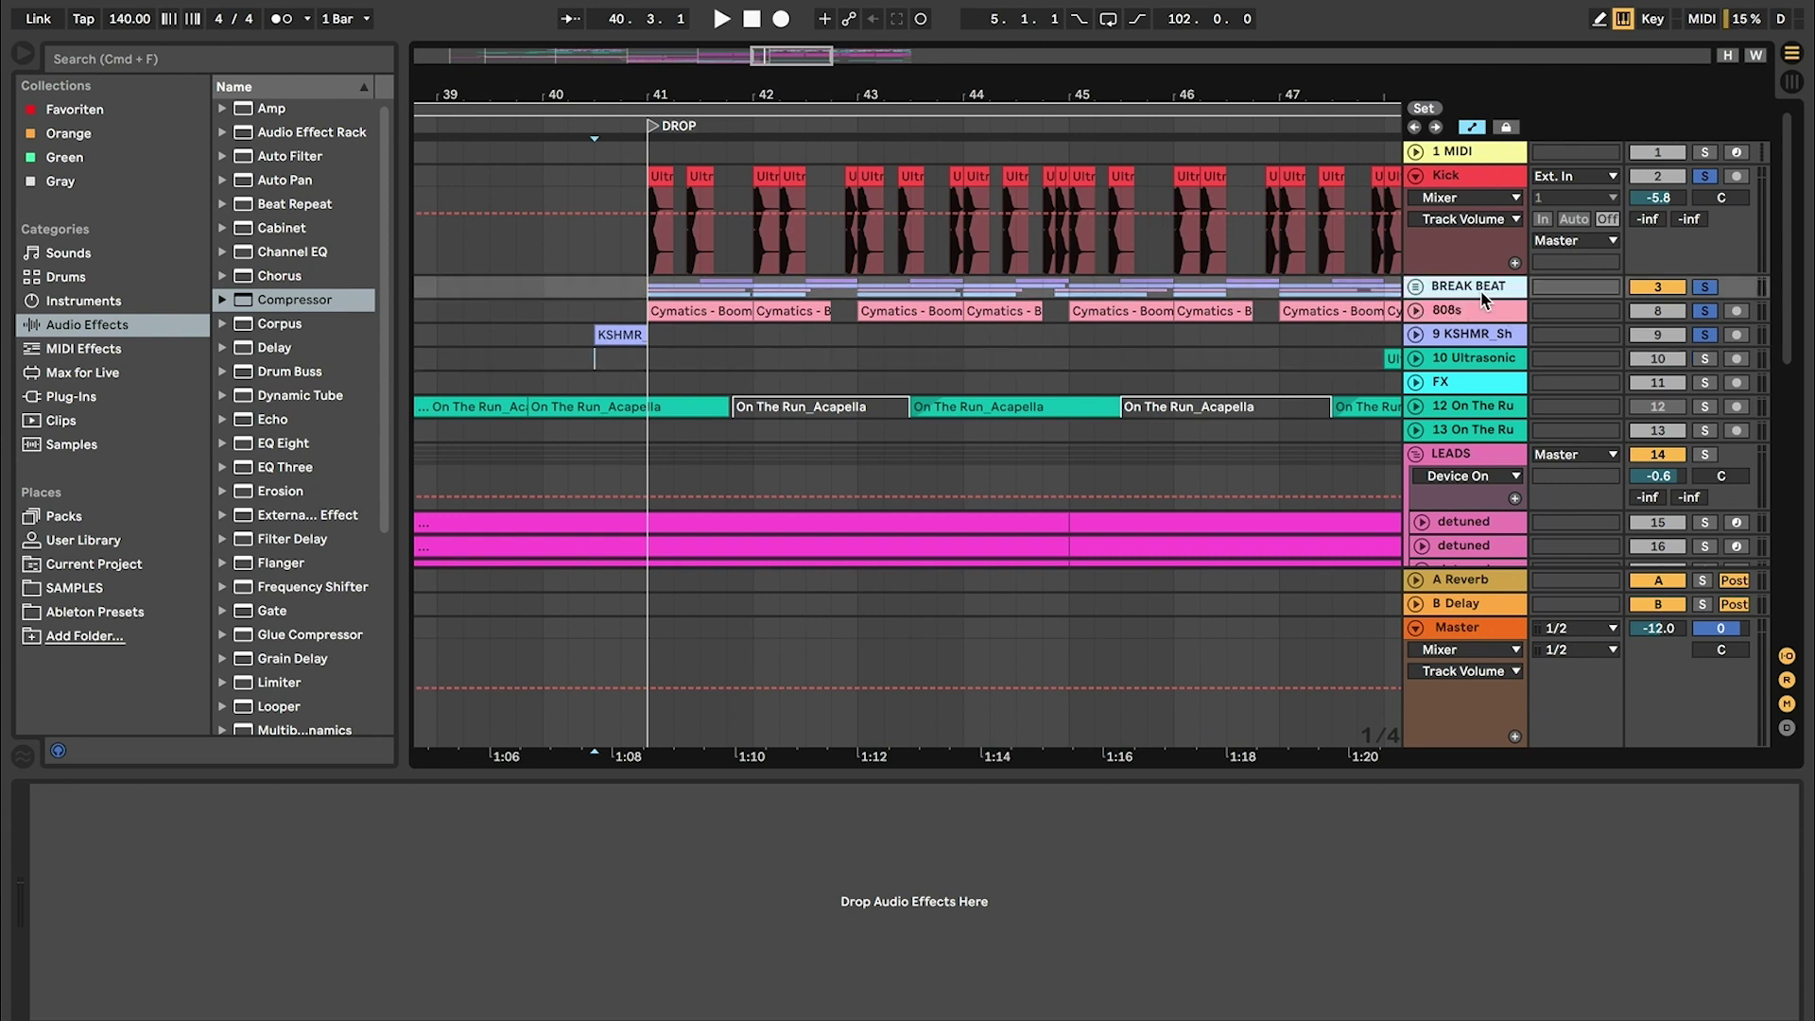
pyautogui.press('space')
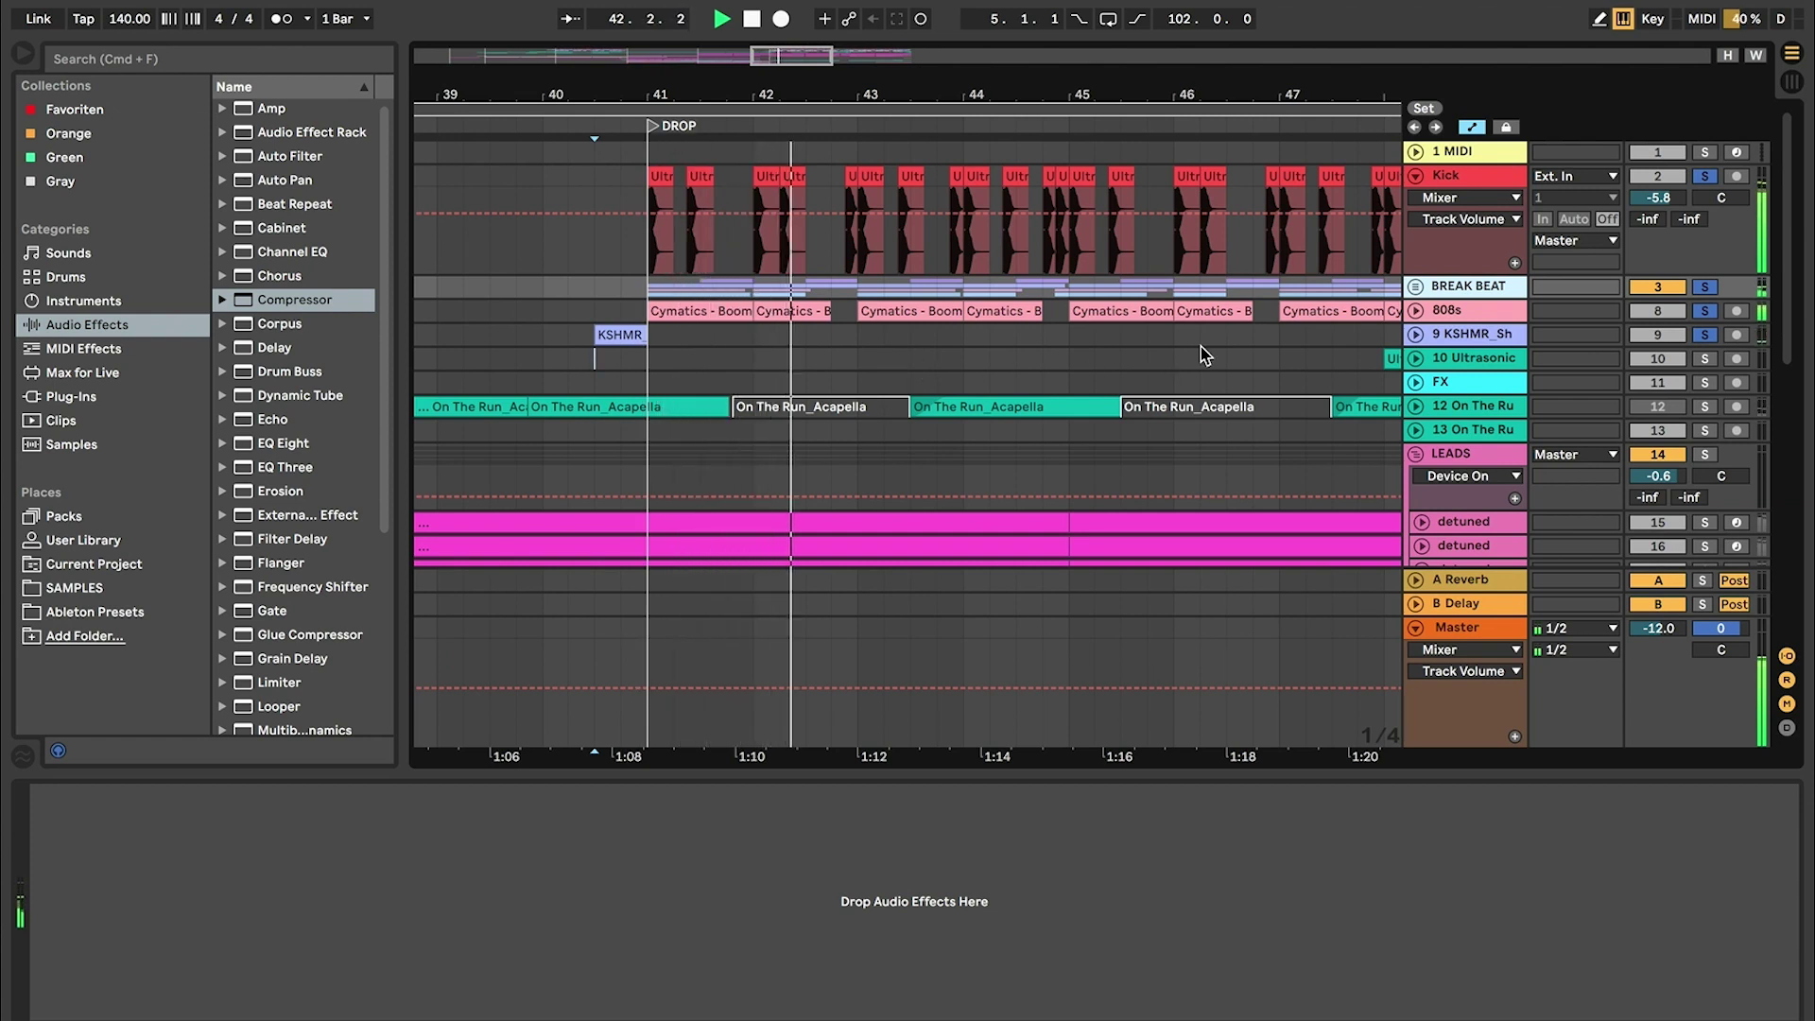
pyautogui.press('space')
pyautogui.click(1705, 458)
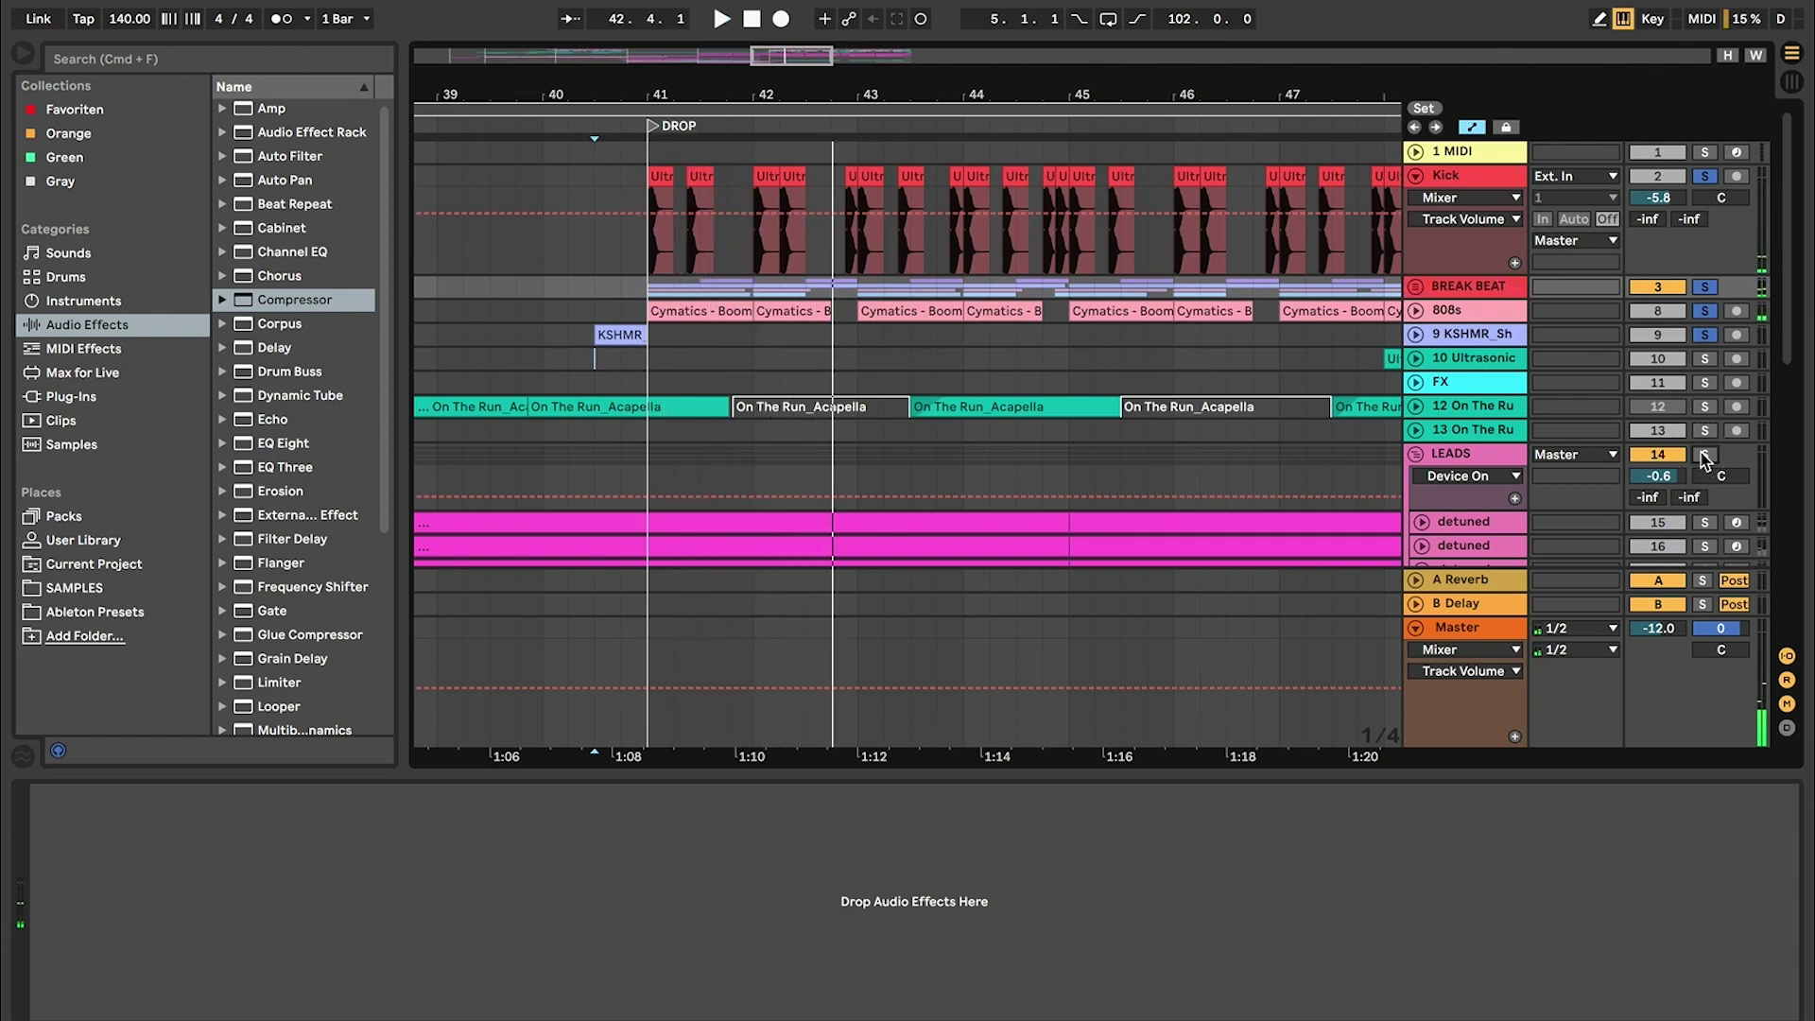
pyautogui.press('space')
pyautogui.scroll(-5, 1265, 424)
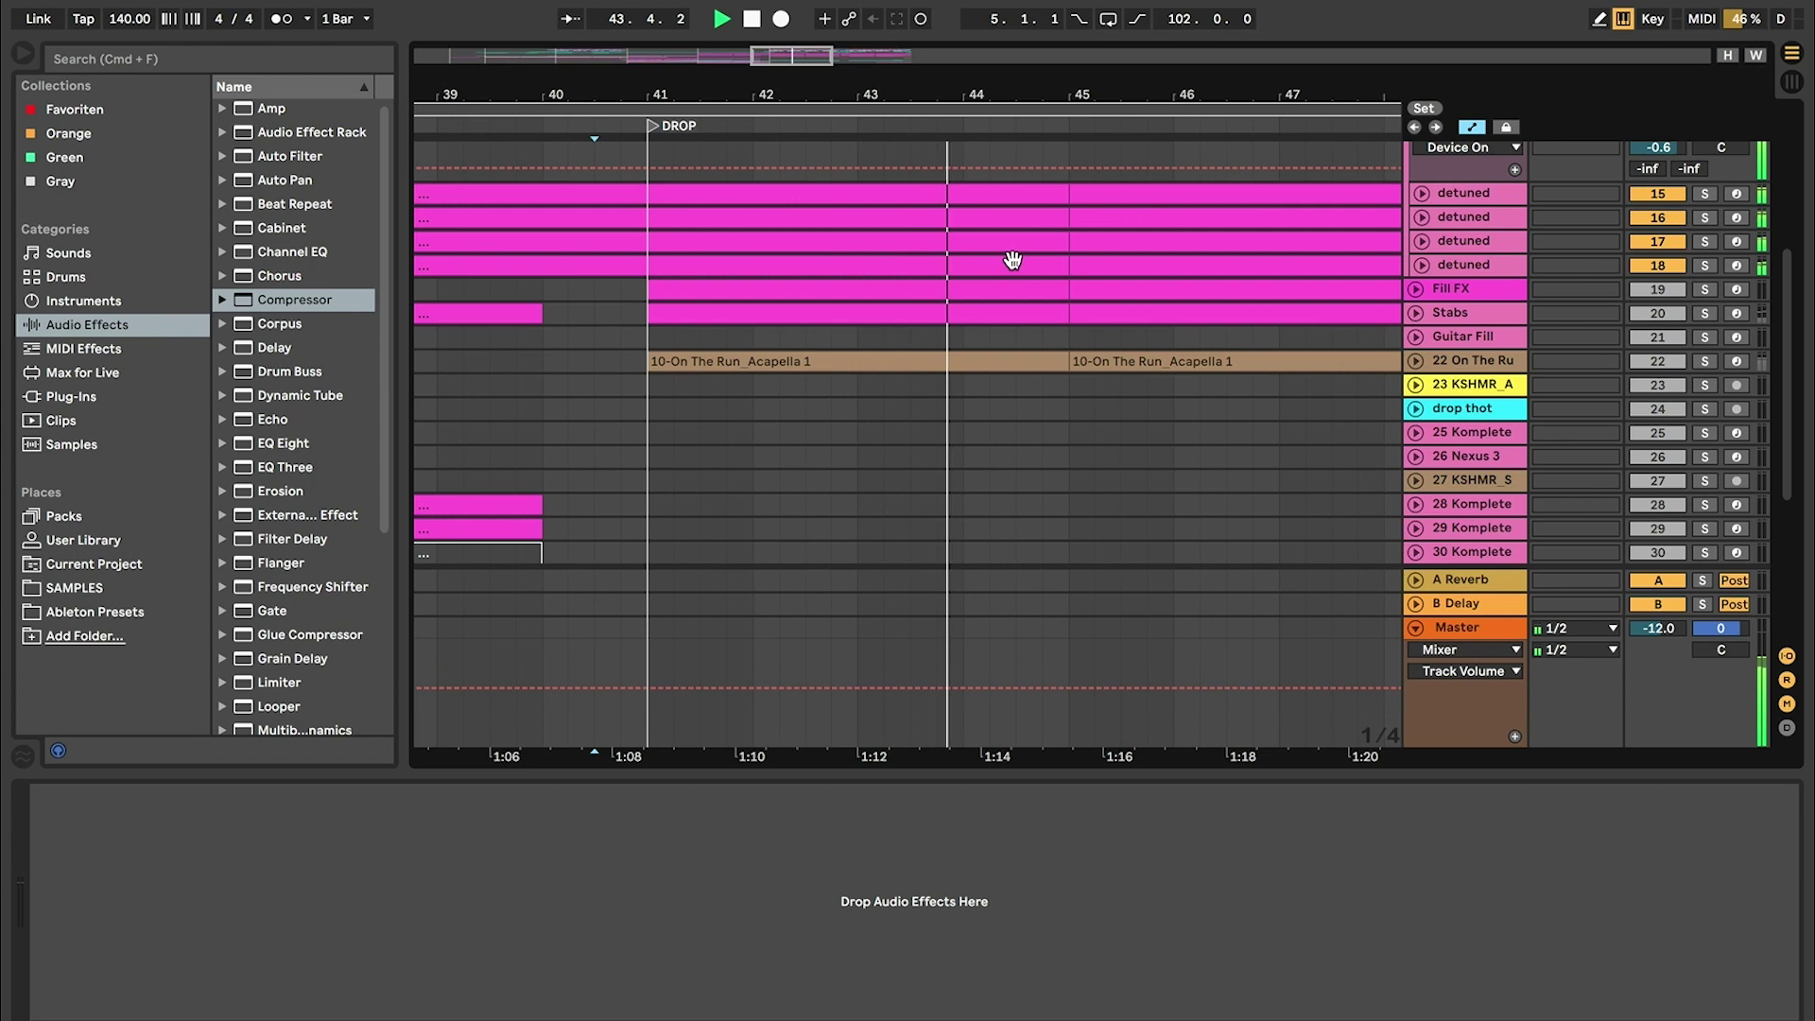
pyautogui.press('space')
# Step: Select the Kick track to bring up its EQ Eight
pyautogui.scroll(5, 1010, 262)
pyautogui.scroll(4, 1229, 279)
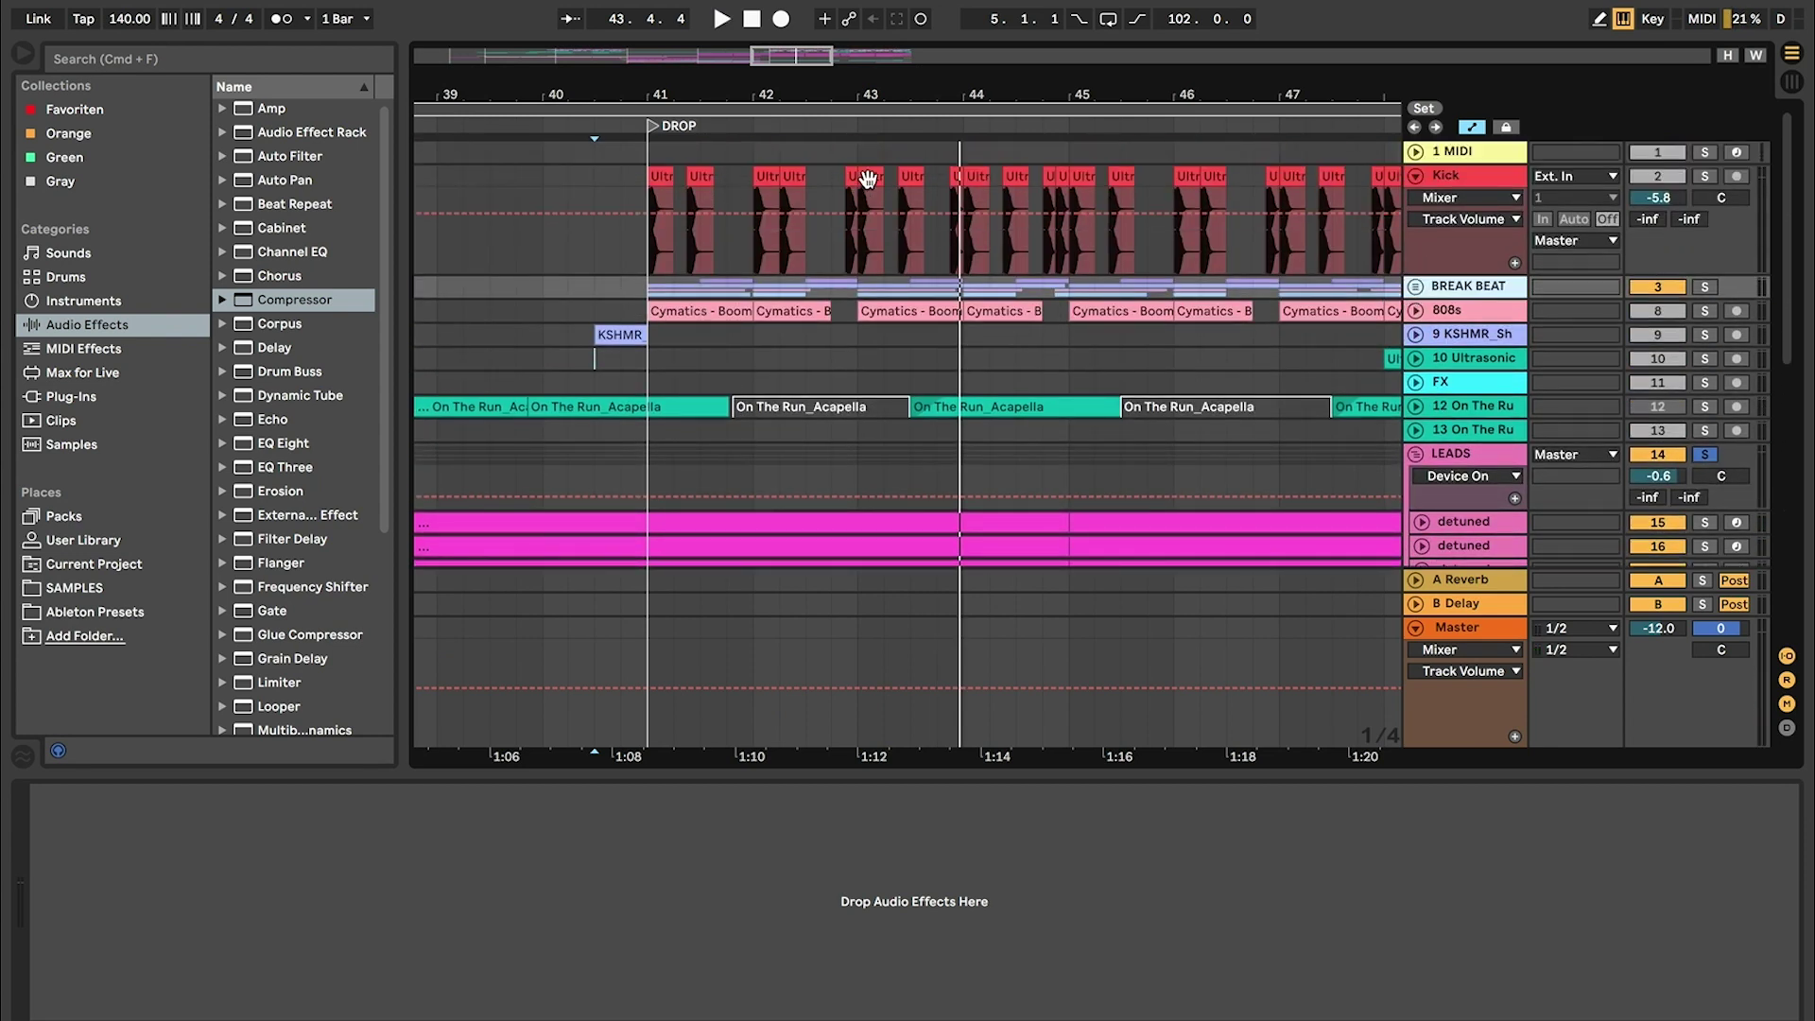
pyautogui.click(1451, 176)
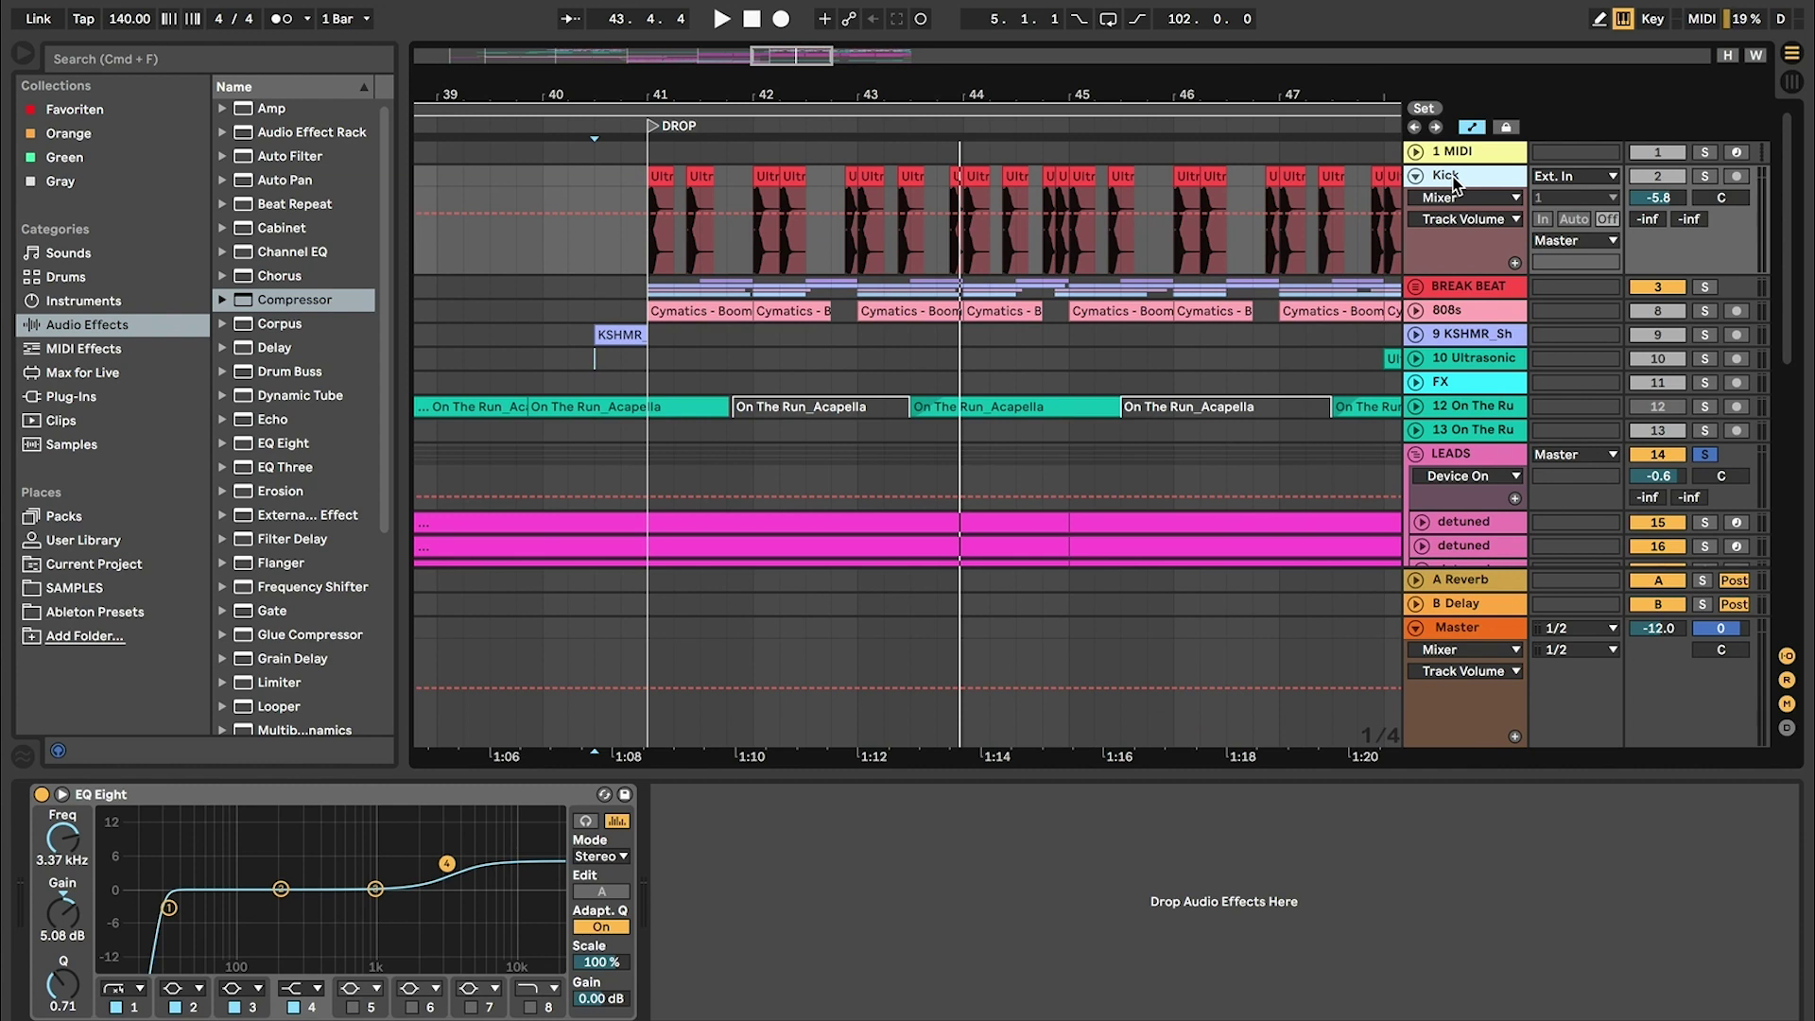
# Step: Insert a new MIDI track and audio track, renaming the MIDI track 'Trigger'
pyautogui.press('super+shift+t')
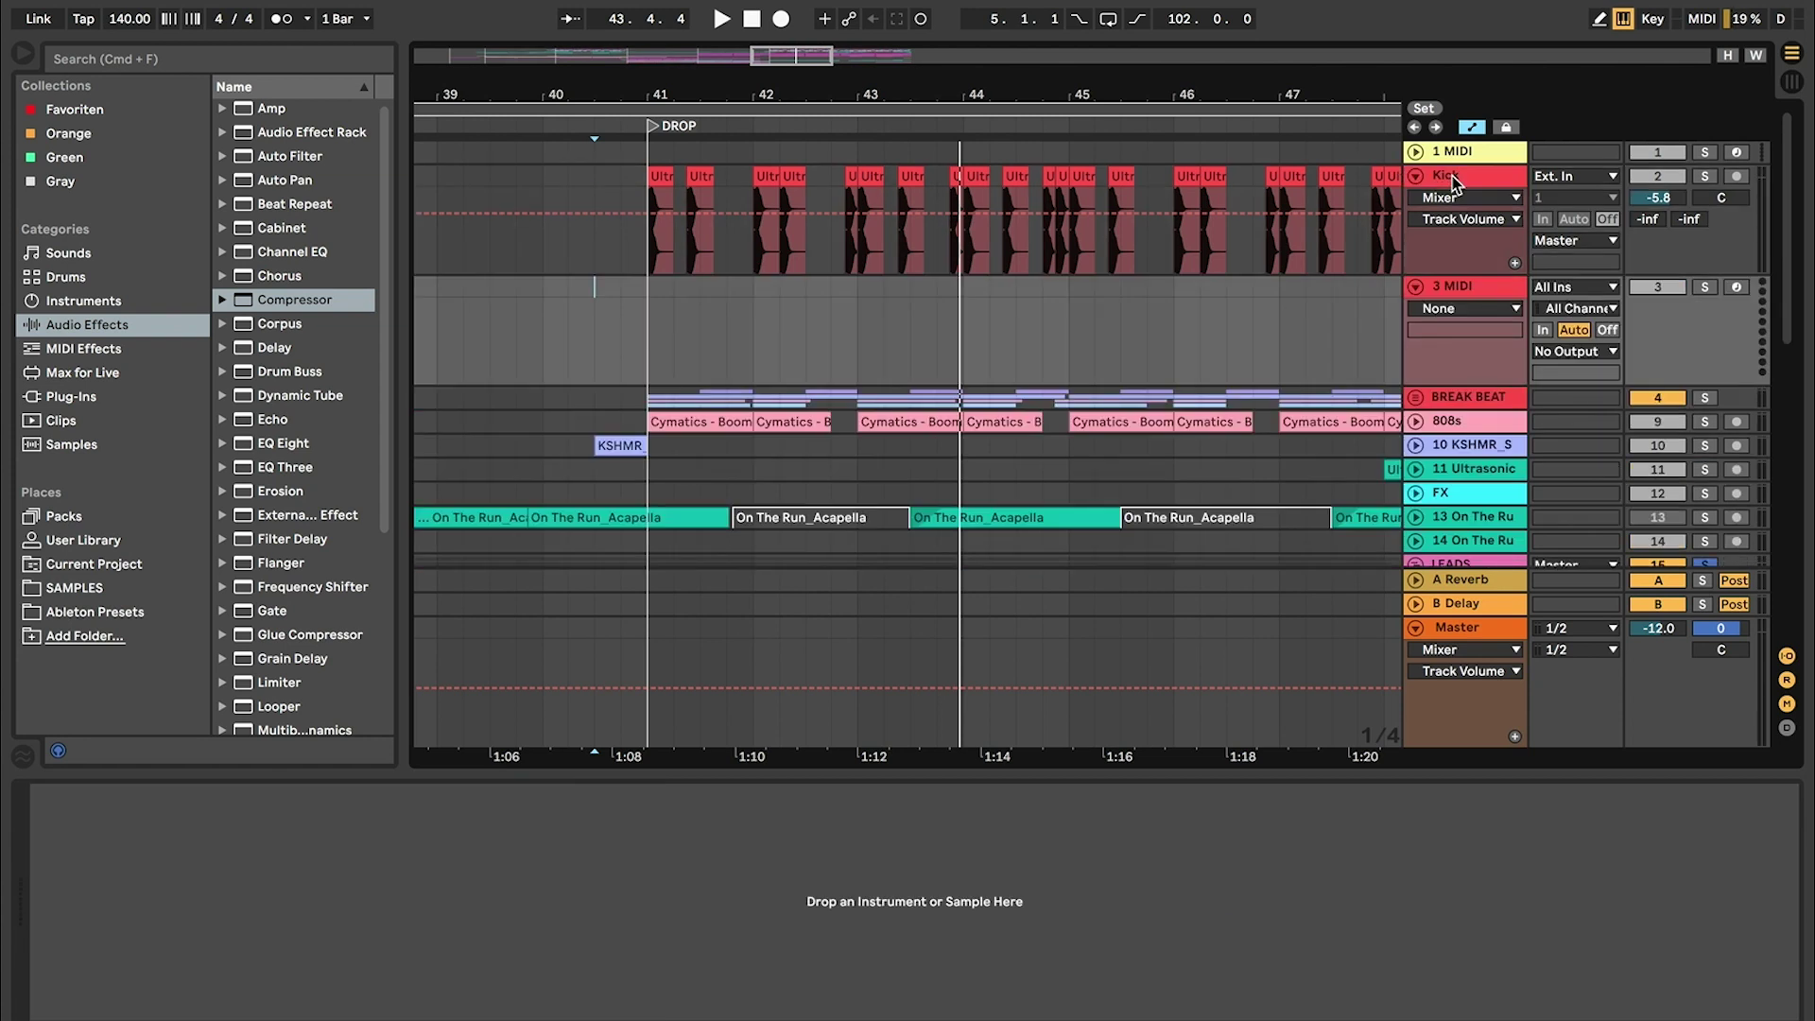
pyautogui.press('super+t')
pyautogui.click(1480, 296)
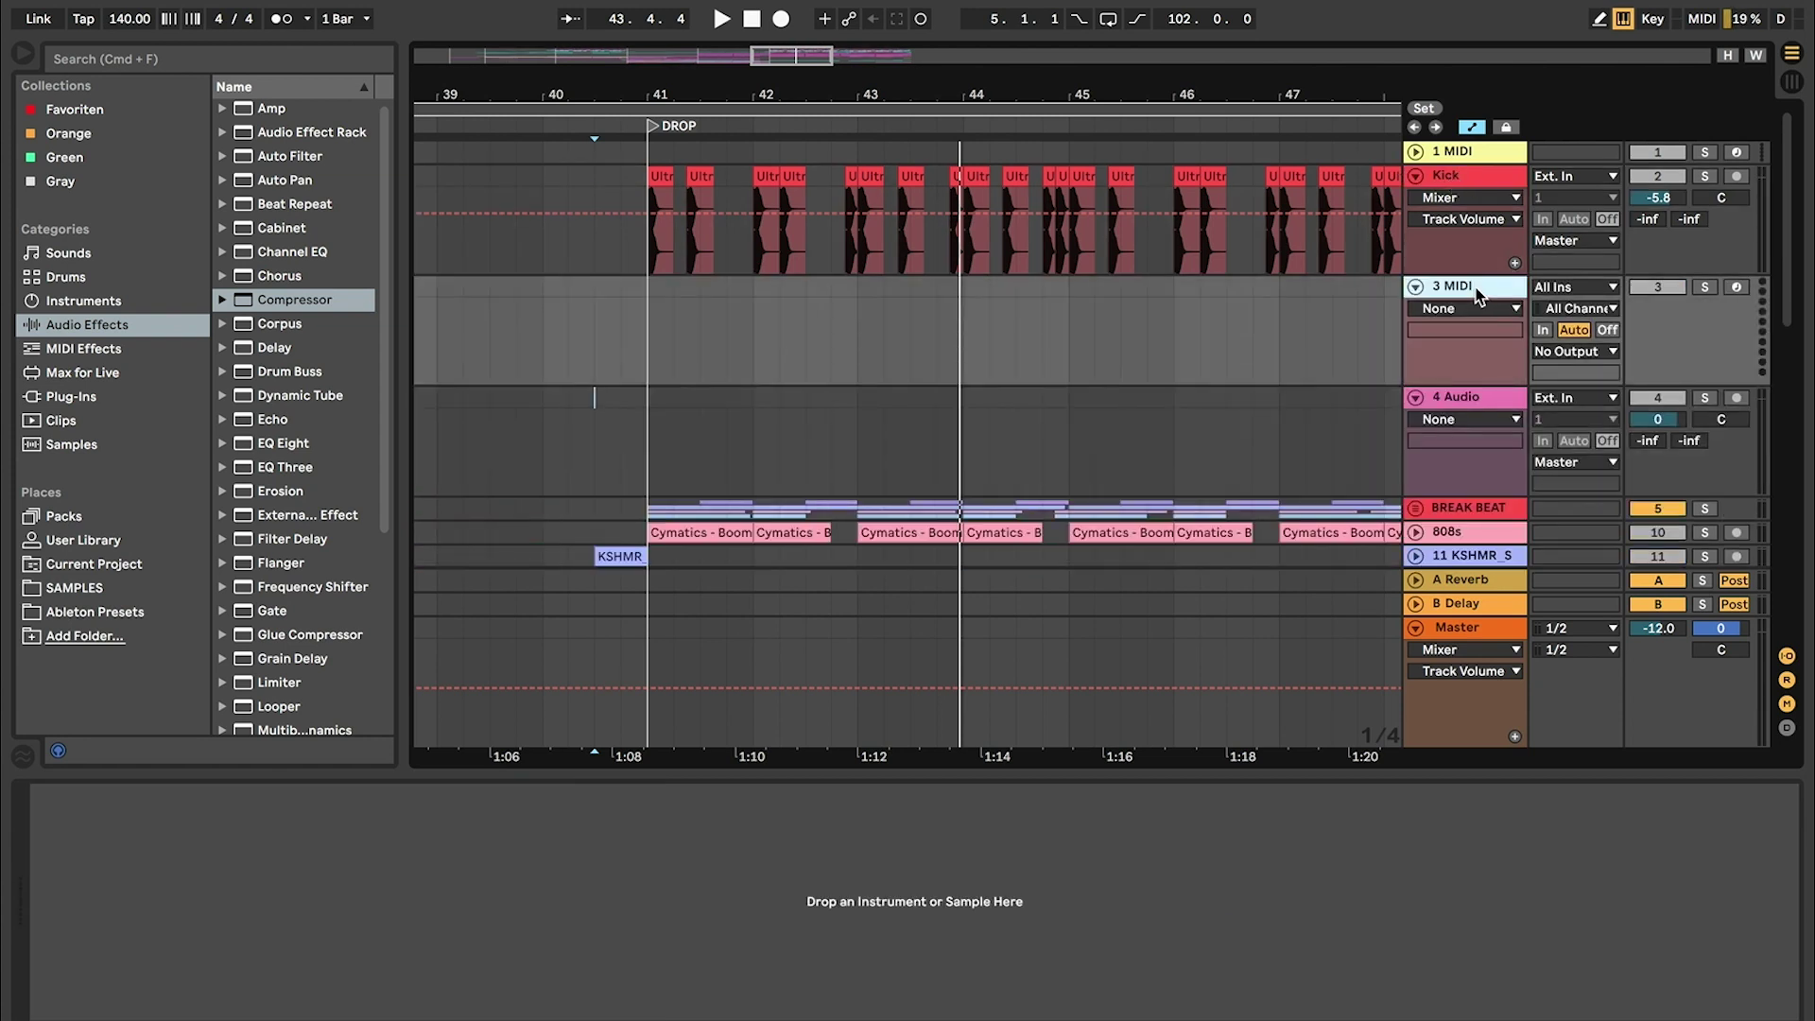
pyautogui.rightClick(1479, 296)
pyautogui.click(1562, 396)
pyautogui.write('Trigger')
pyautogui.click(1456, 399)
# Step: Rename the audio track 'Ghost' and move Ghost and Trigger above the Kick track
pyautogui.rightClick(1460, 399)
pyautogui.click(1523, 510)
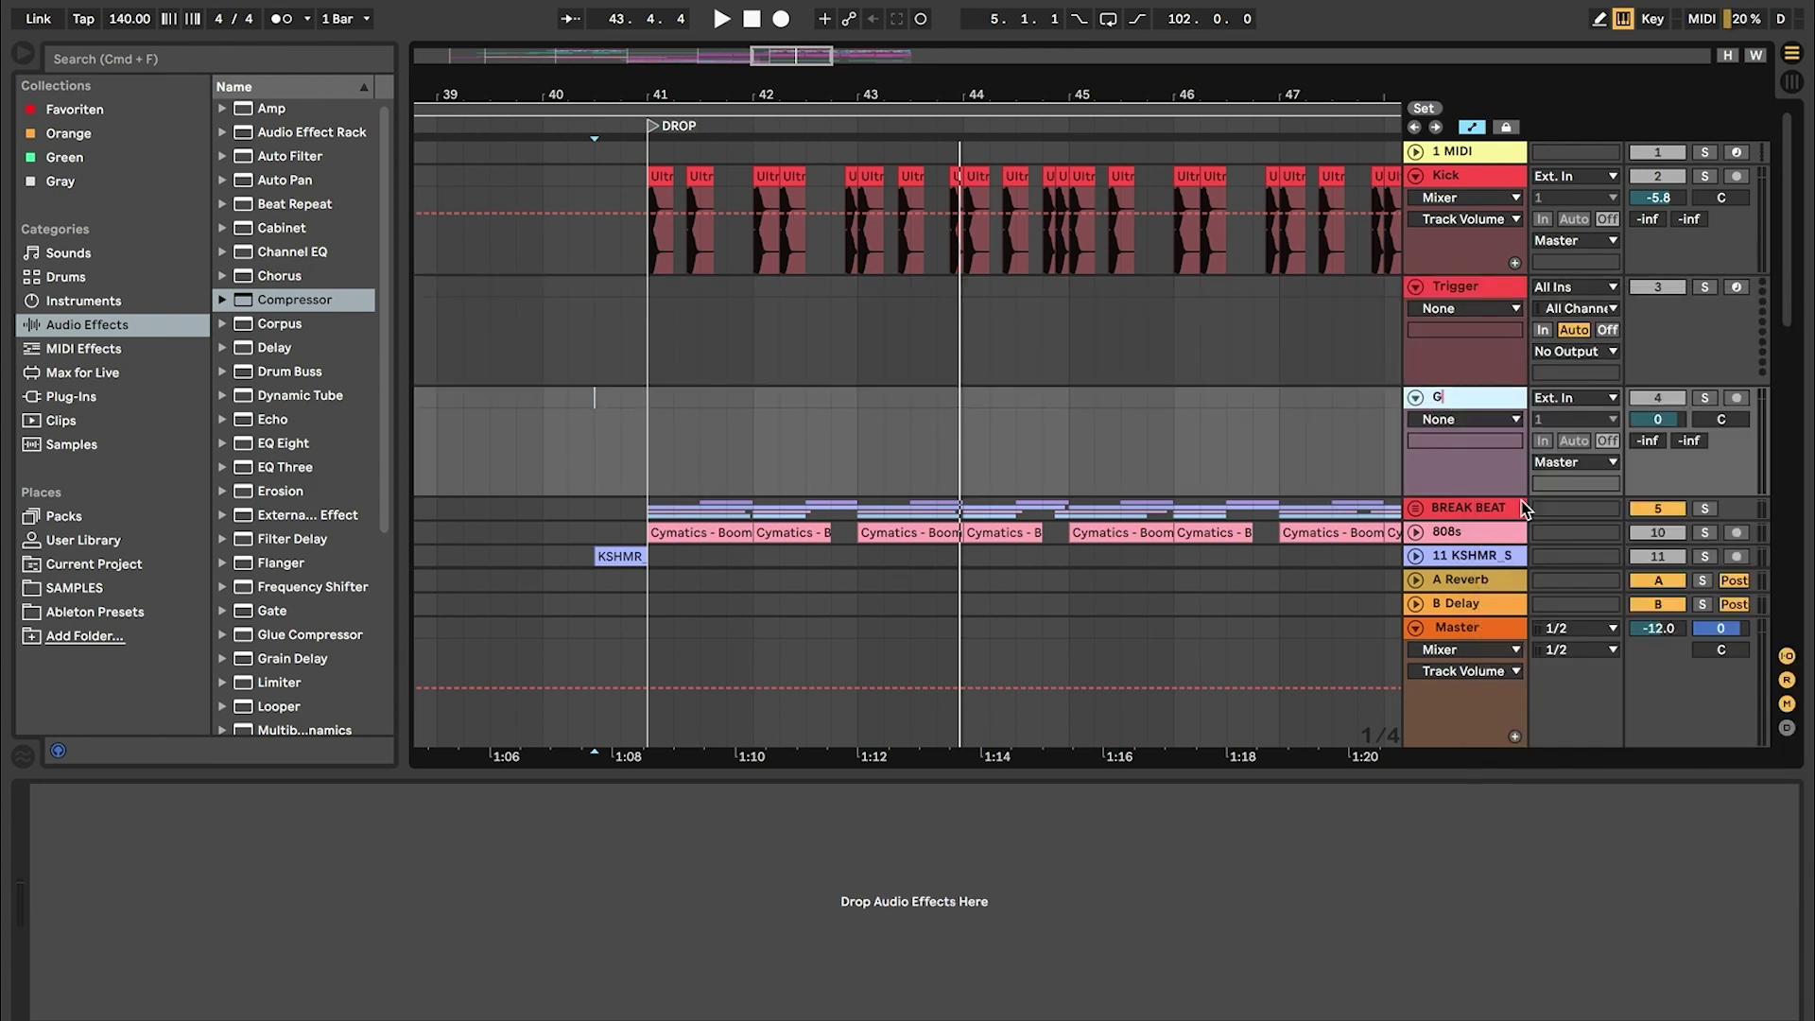
pyautogui.moveTo(1470, 407); pyautogui.dragTo(1465, 189)
pyautogui.click(1460, 402)
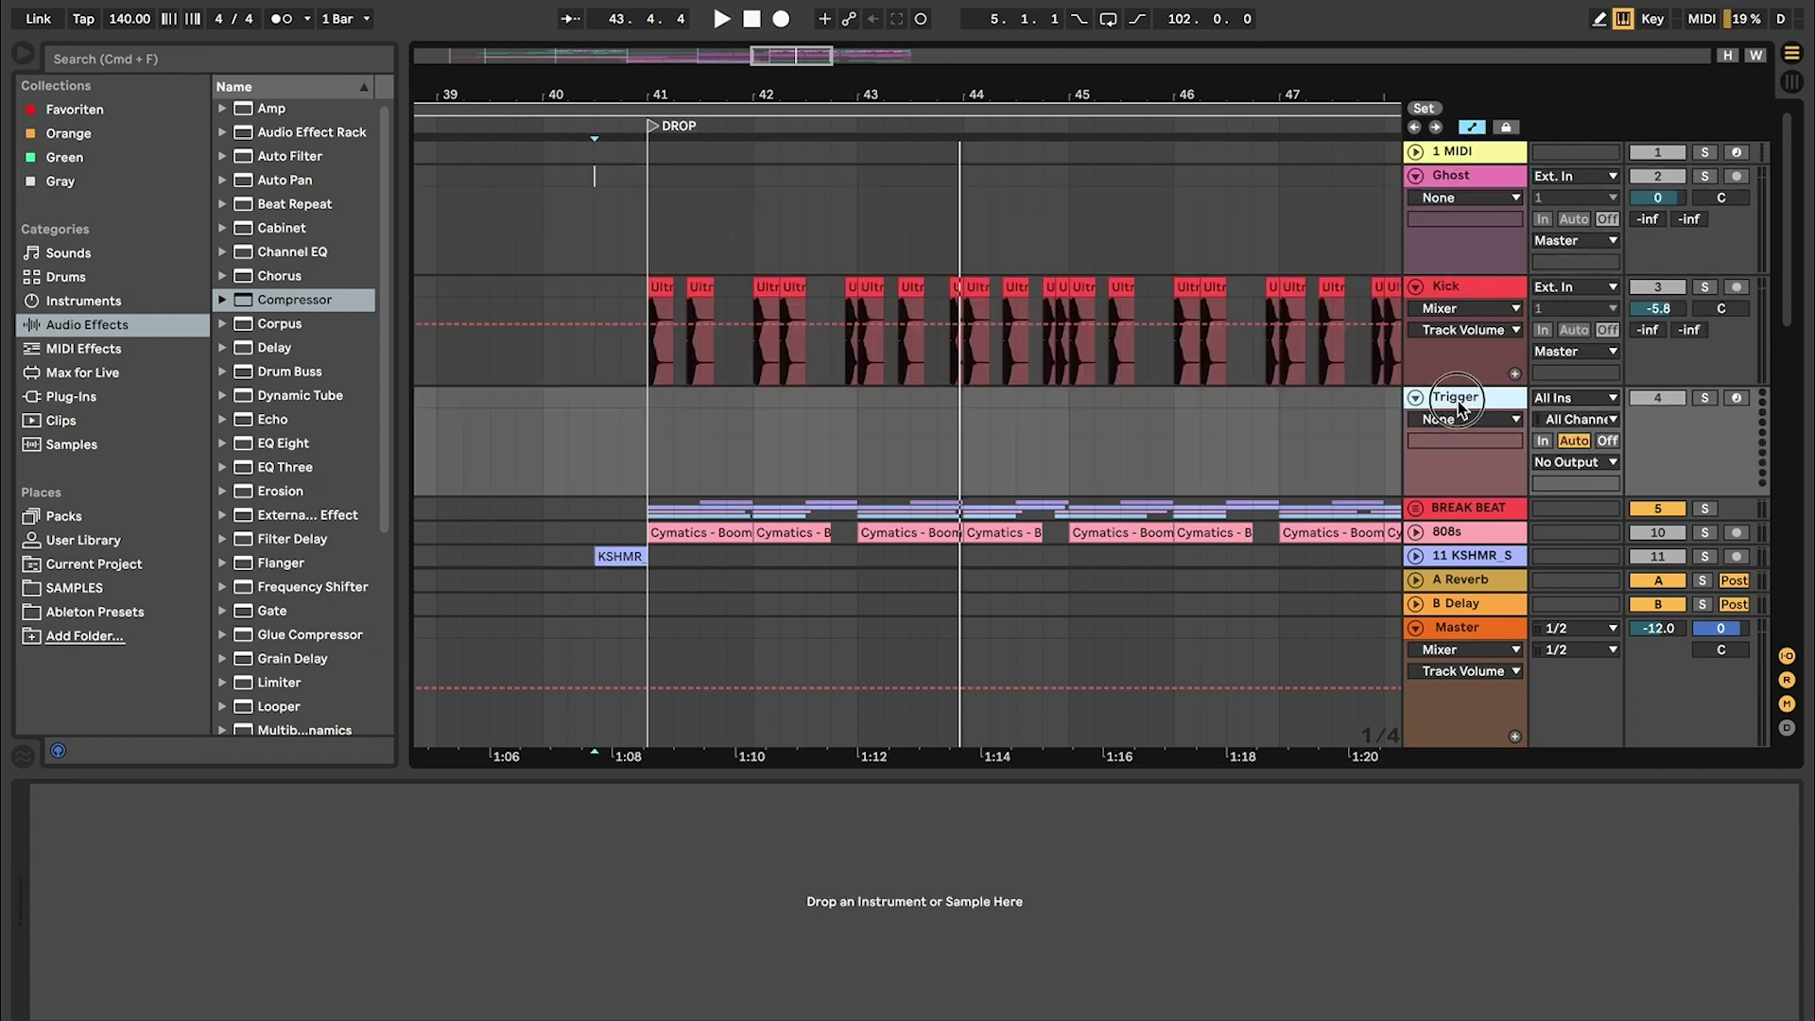
pyautogui.moveTo(1461, 408); pyautogui.dragTo(1446, 276)
pyautogui.moveTo(651, 283); pyautogui.dragTo(1079, 291)
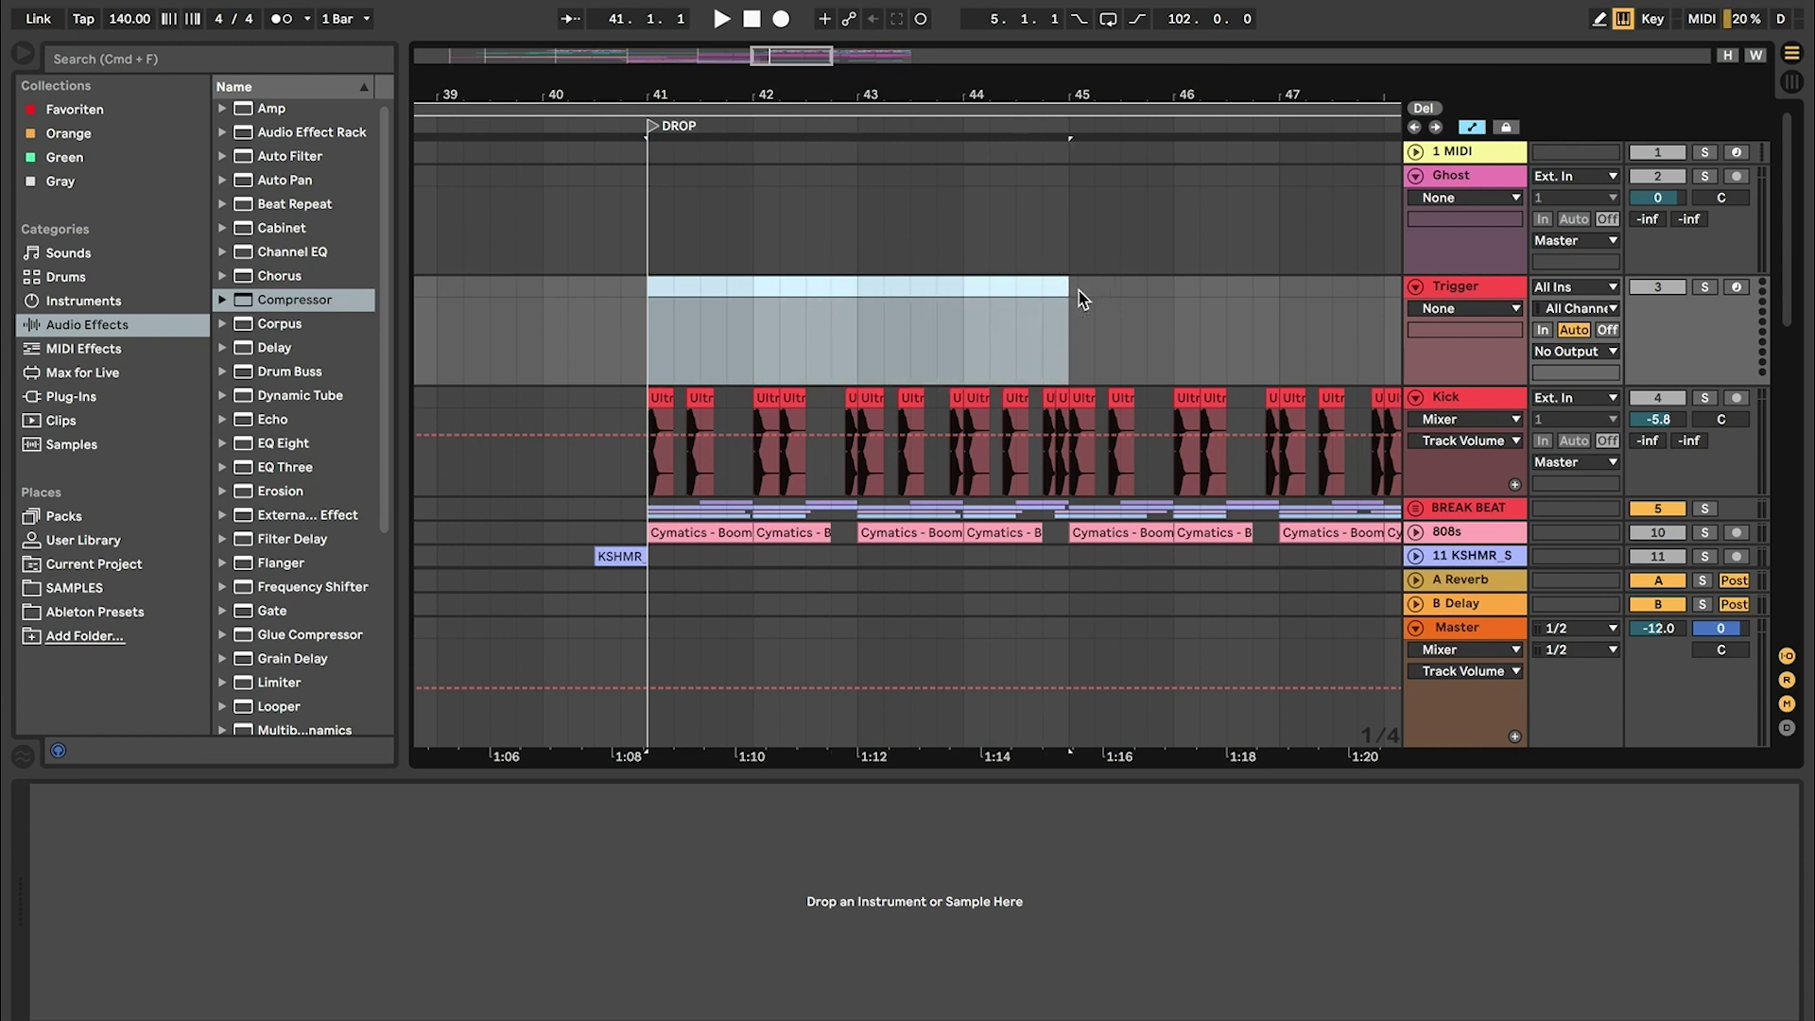
# Step: Insert an empty MIDI clip over bars 41–45 on Trigger and load a Tutorial sample
pyautogui.press('super+shift+m')
pyautogui.click(1479, 239)
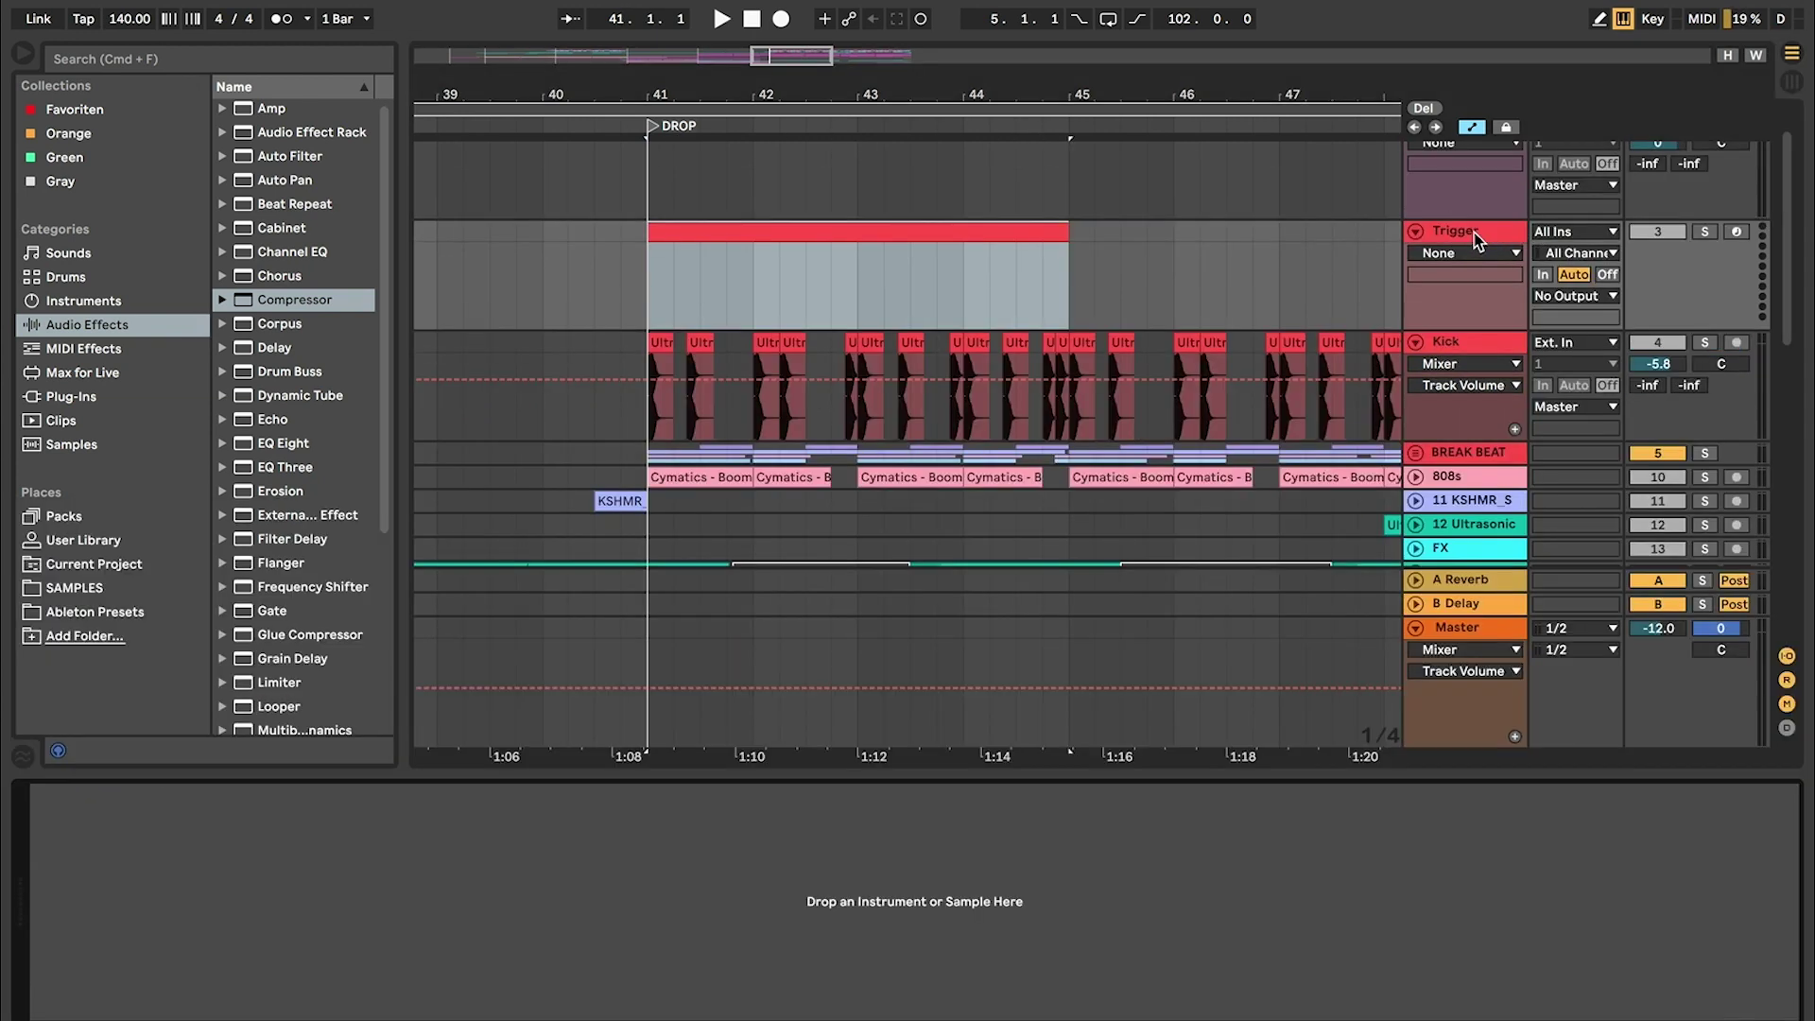
pyautogui.click(75, 588)
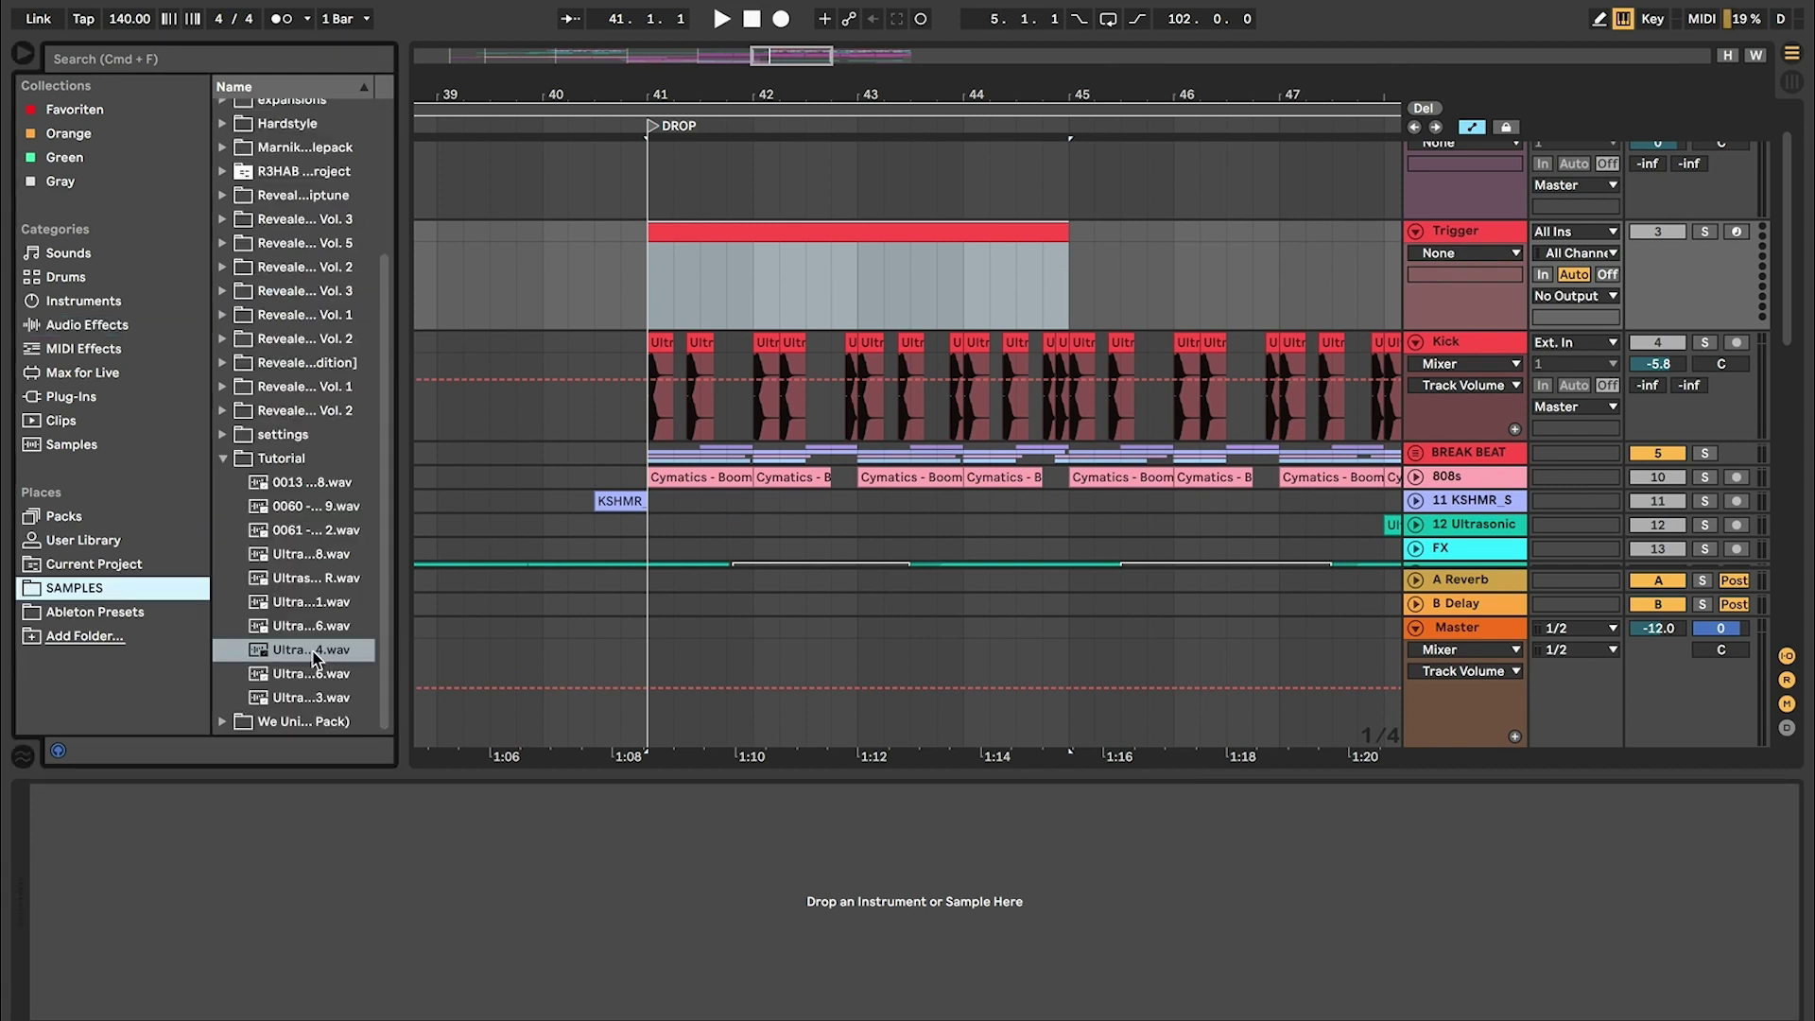
pyautogui.click(260, 654)
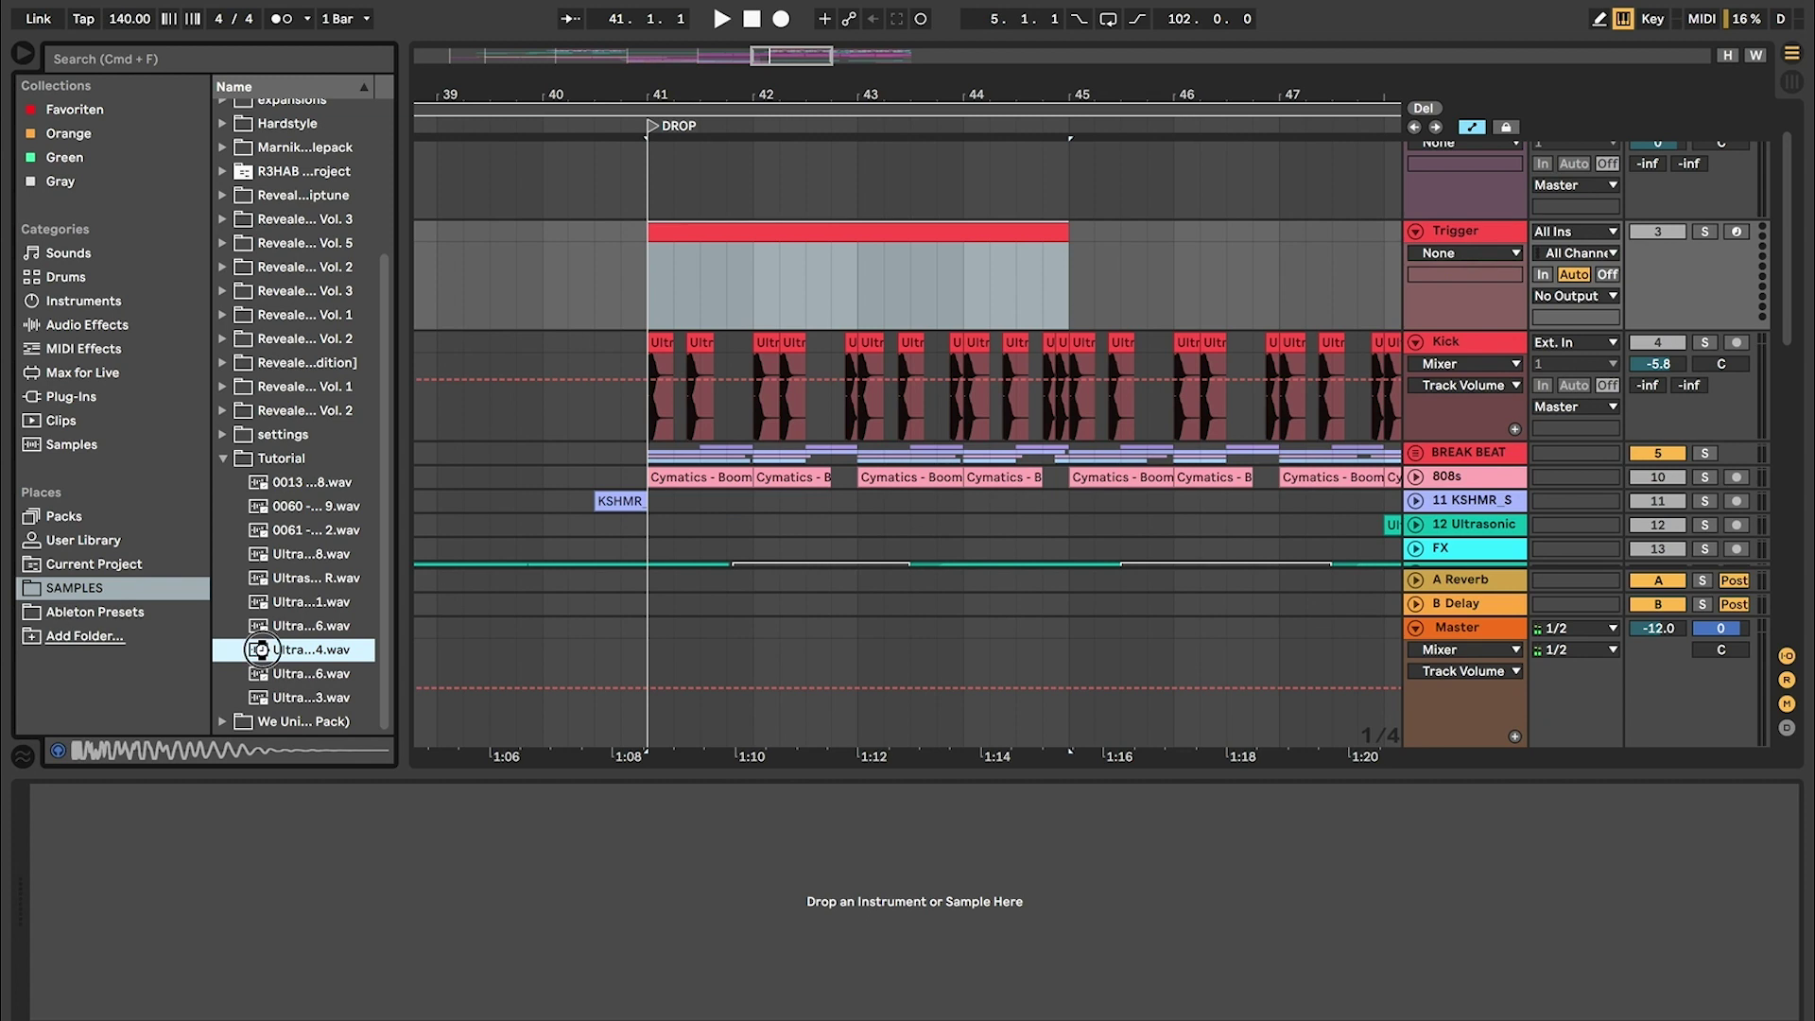
pyautogui.doubleClick(260, 650)
pyautogui.click(679, 244)
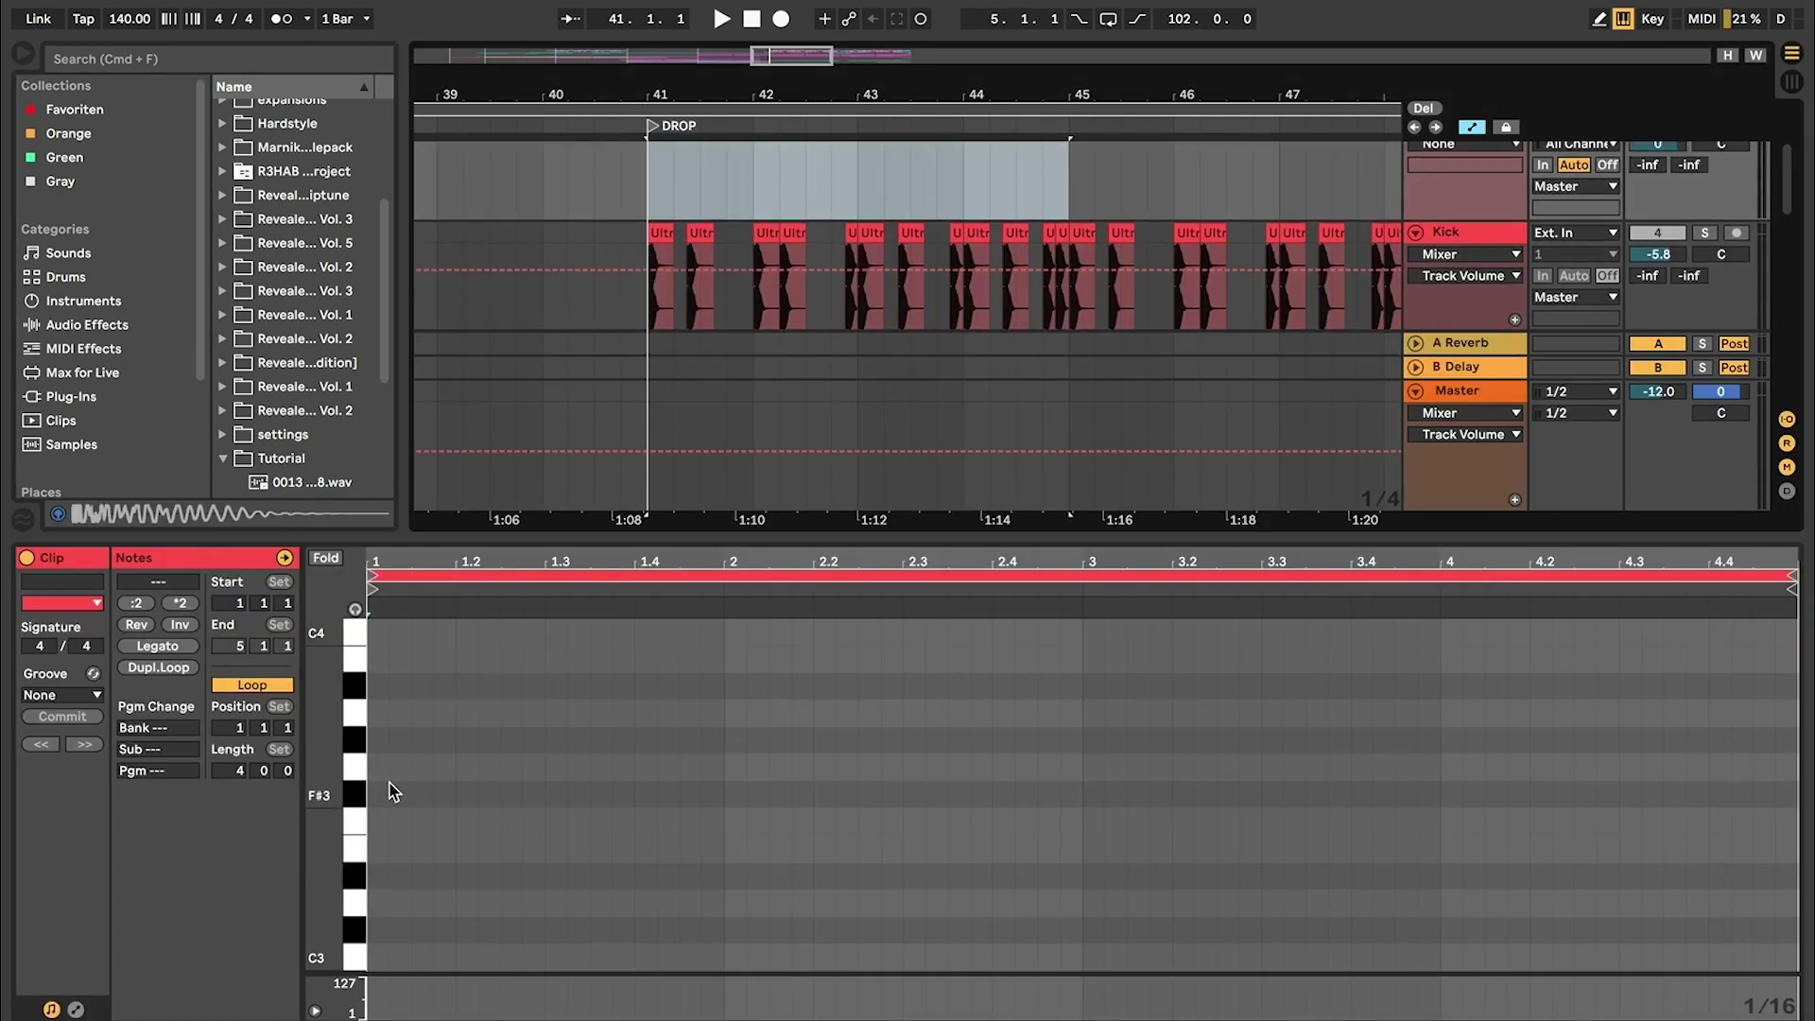
# Step: Draw short C3 notes in the Trigger clip, starting with a one-beat note at the clip start
pyautogui.moveTo(373, 960); pyautogui.dragTo(455, 958)
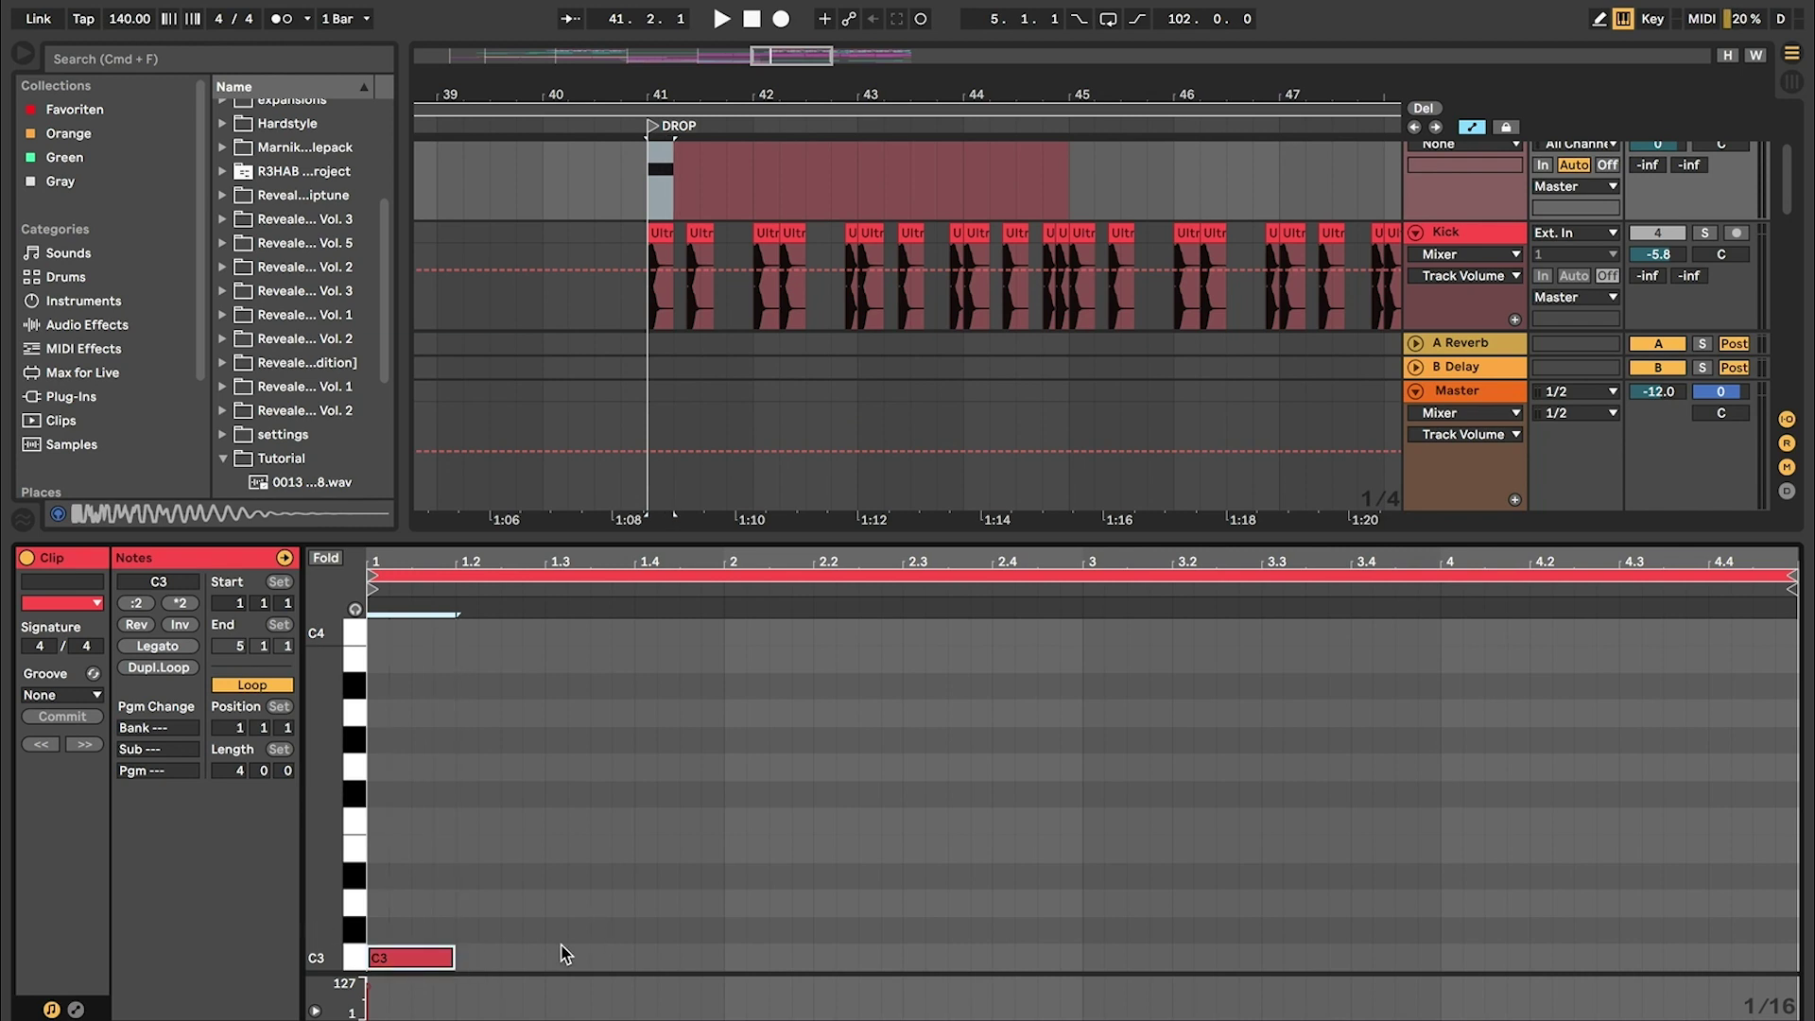
pyautogui.click(1585, 894)
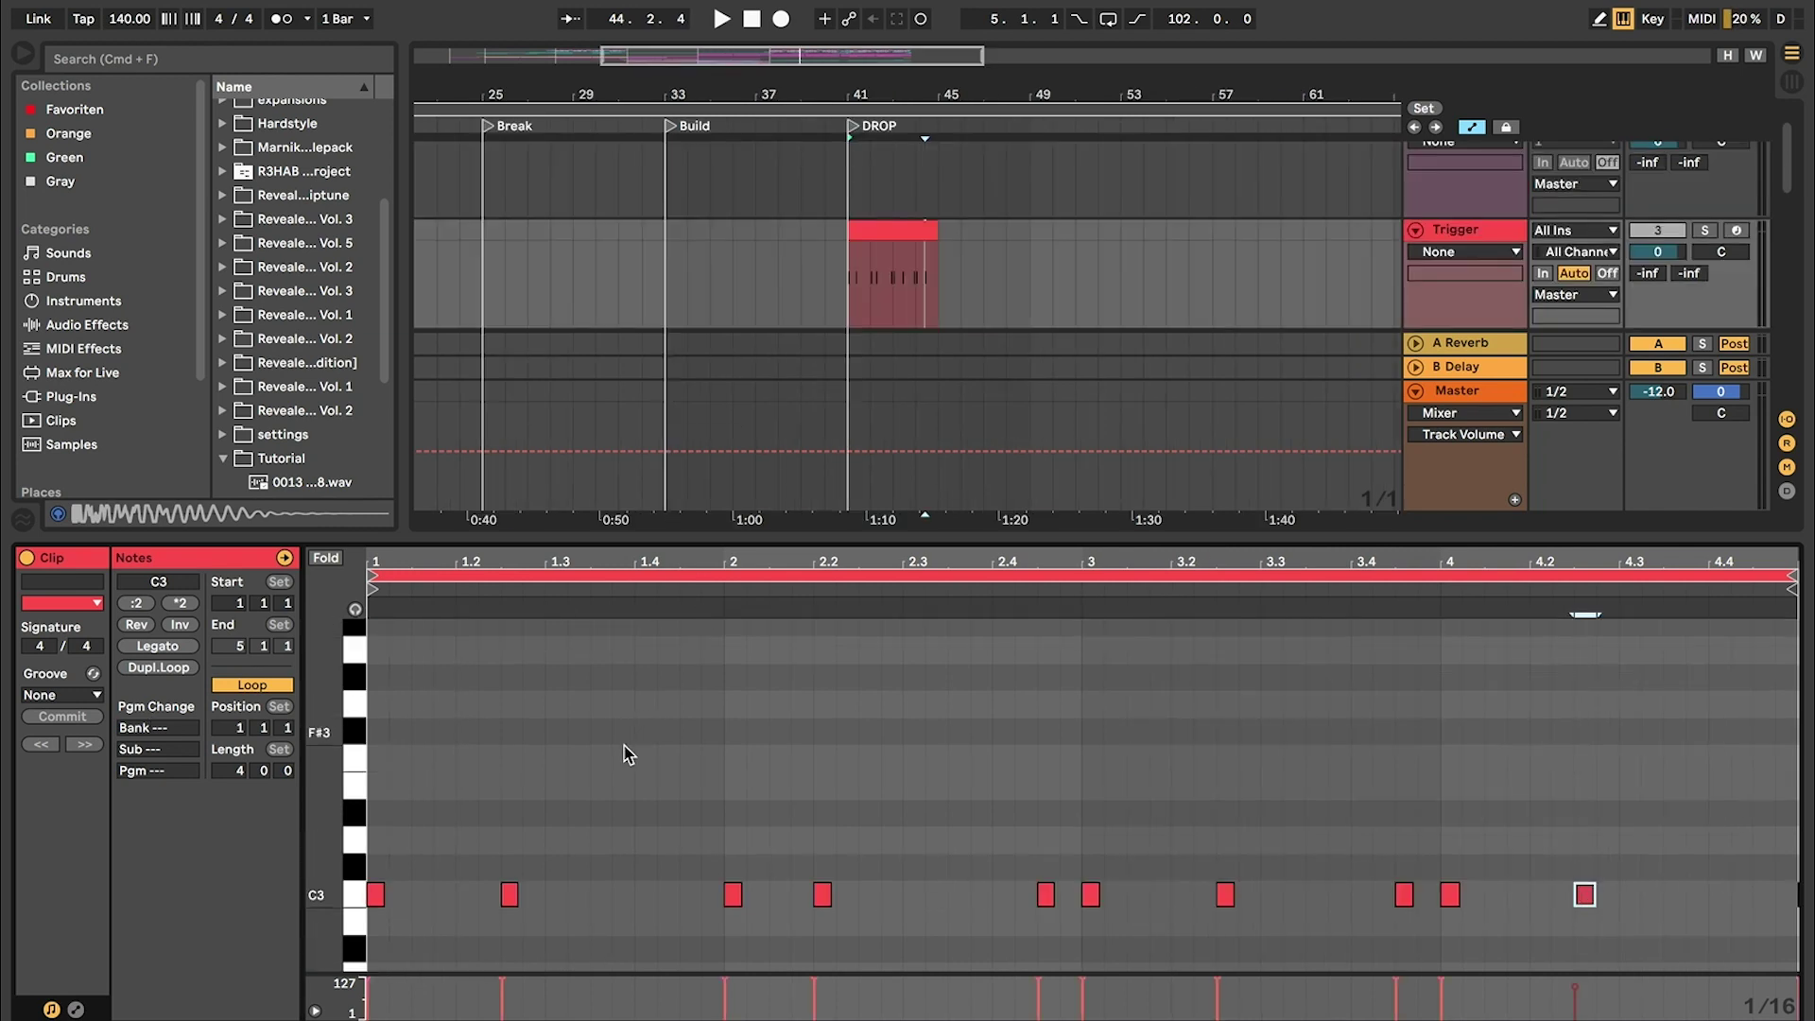
pyautogui.scroll(3, 624, 753)
pyautogui.click(596, 894)
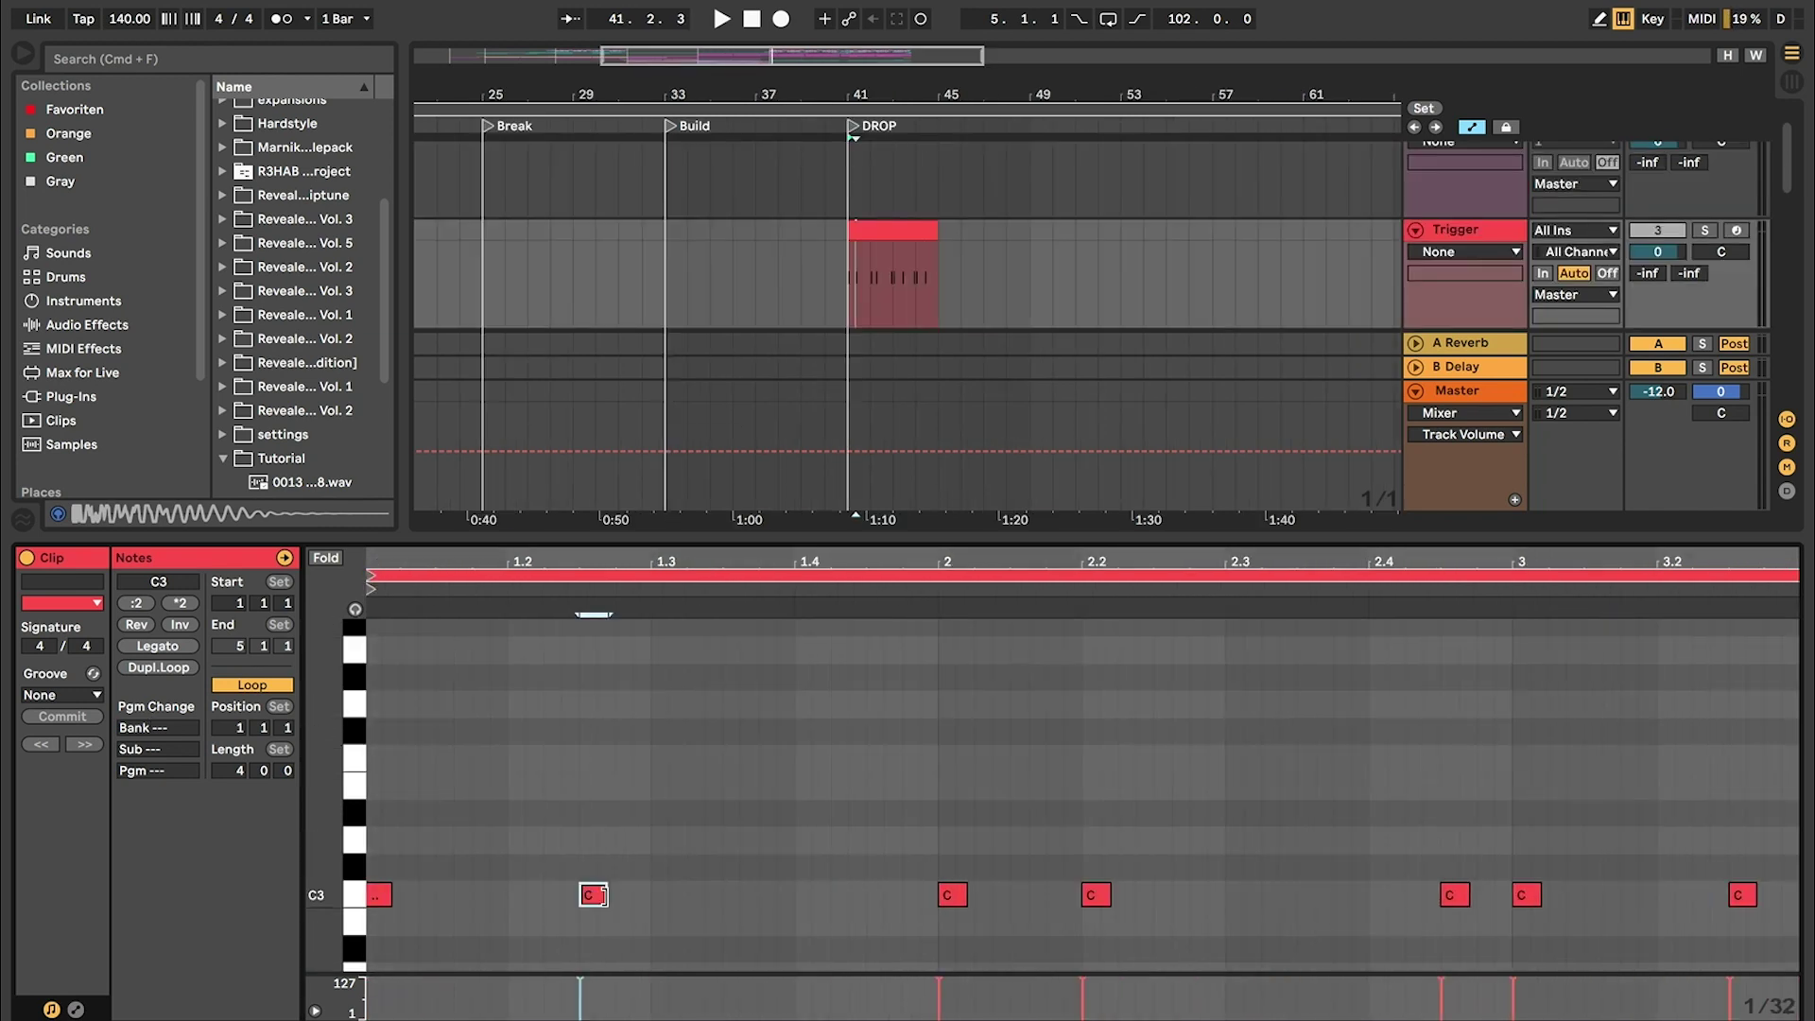
pyautogui.click(871, 223)
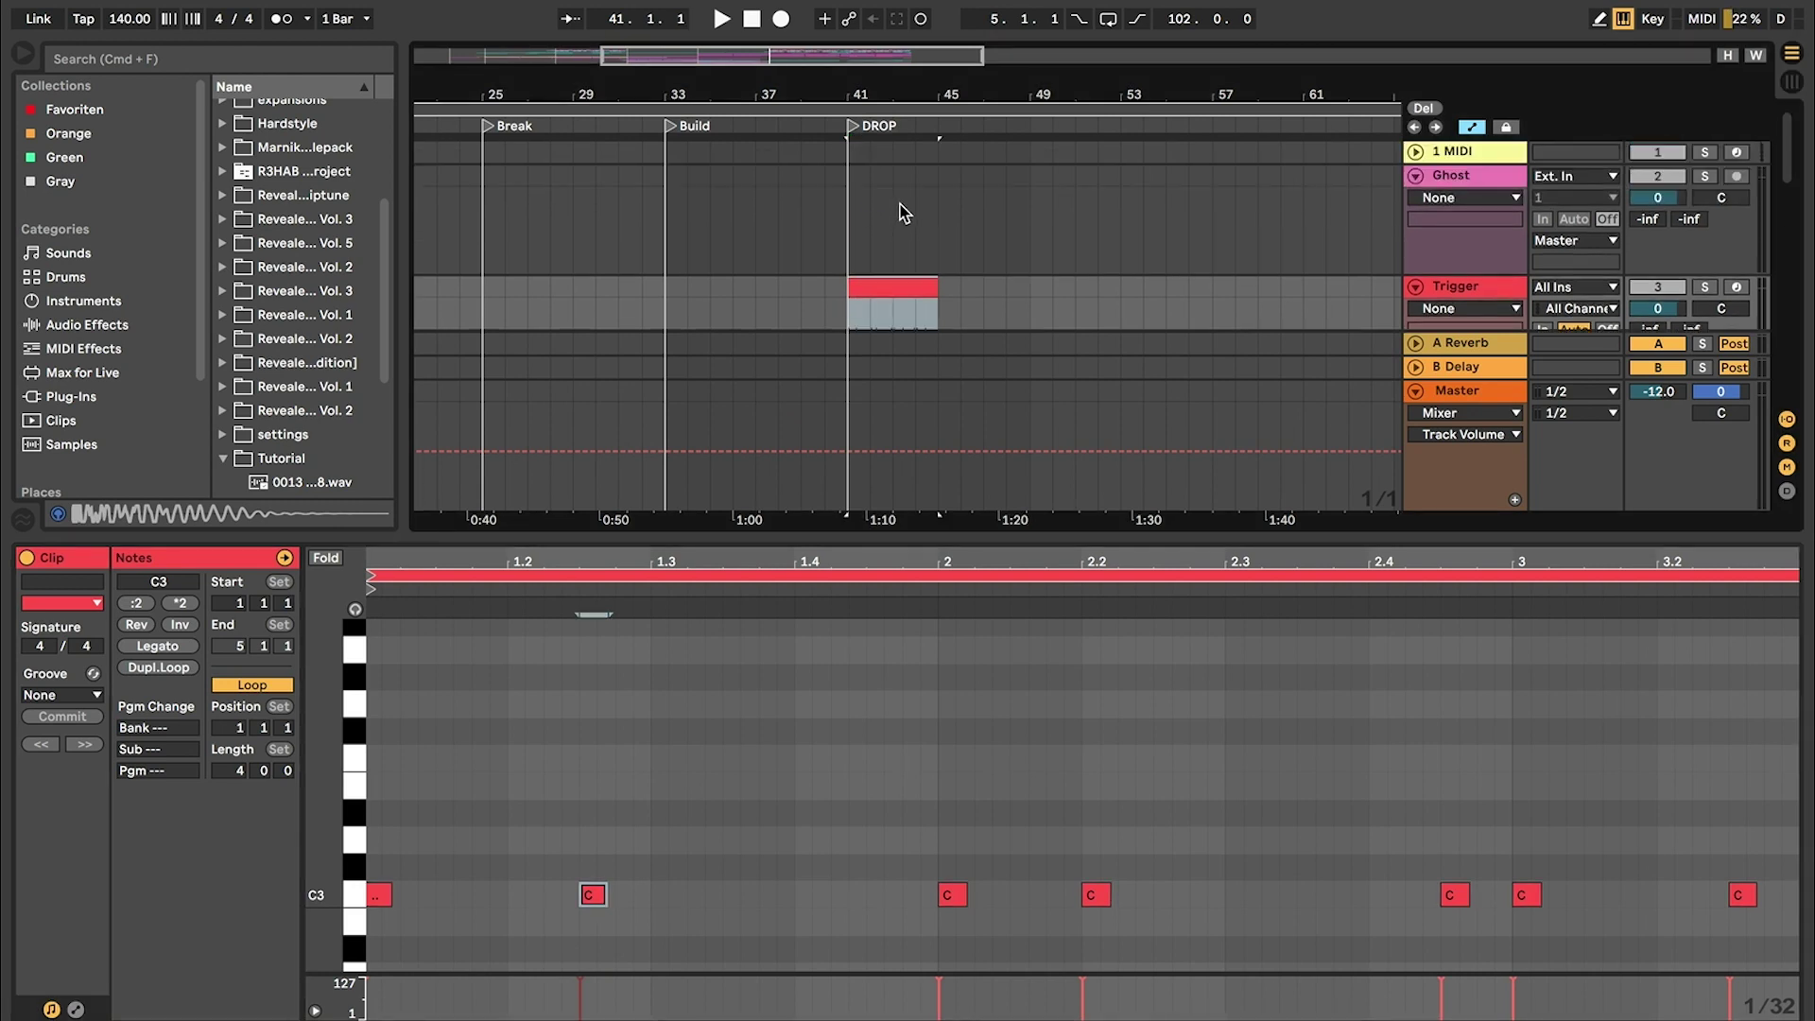
# Step: Mute the Trigger track with its Track Activator
pyautogui.click(1502, 236)
pyautogui.click(1661, 237)
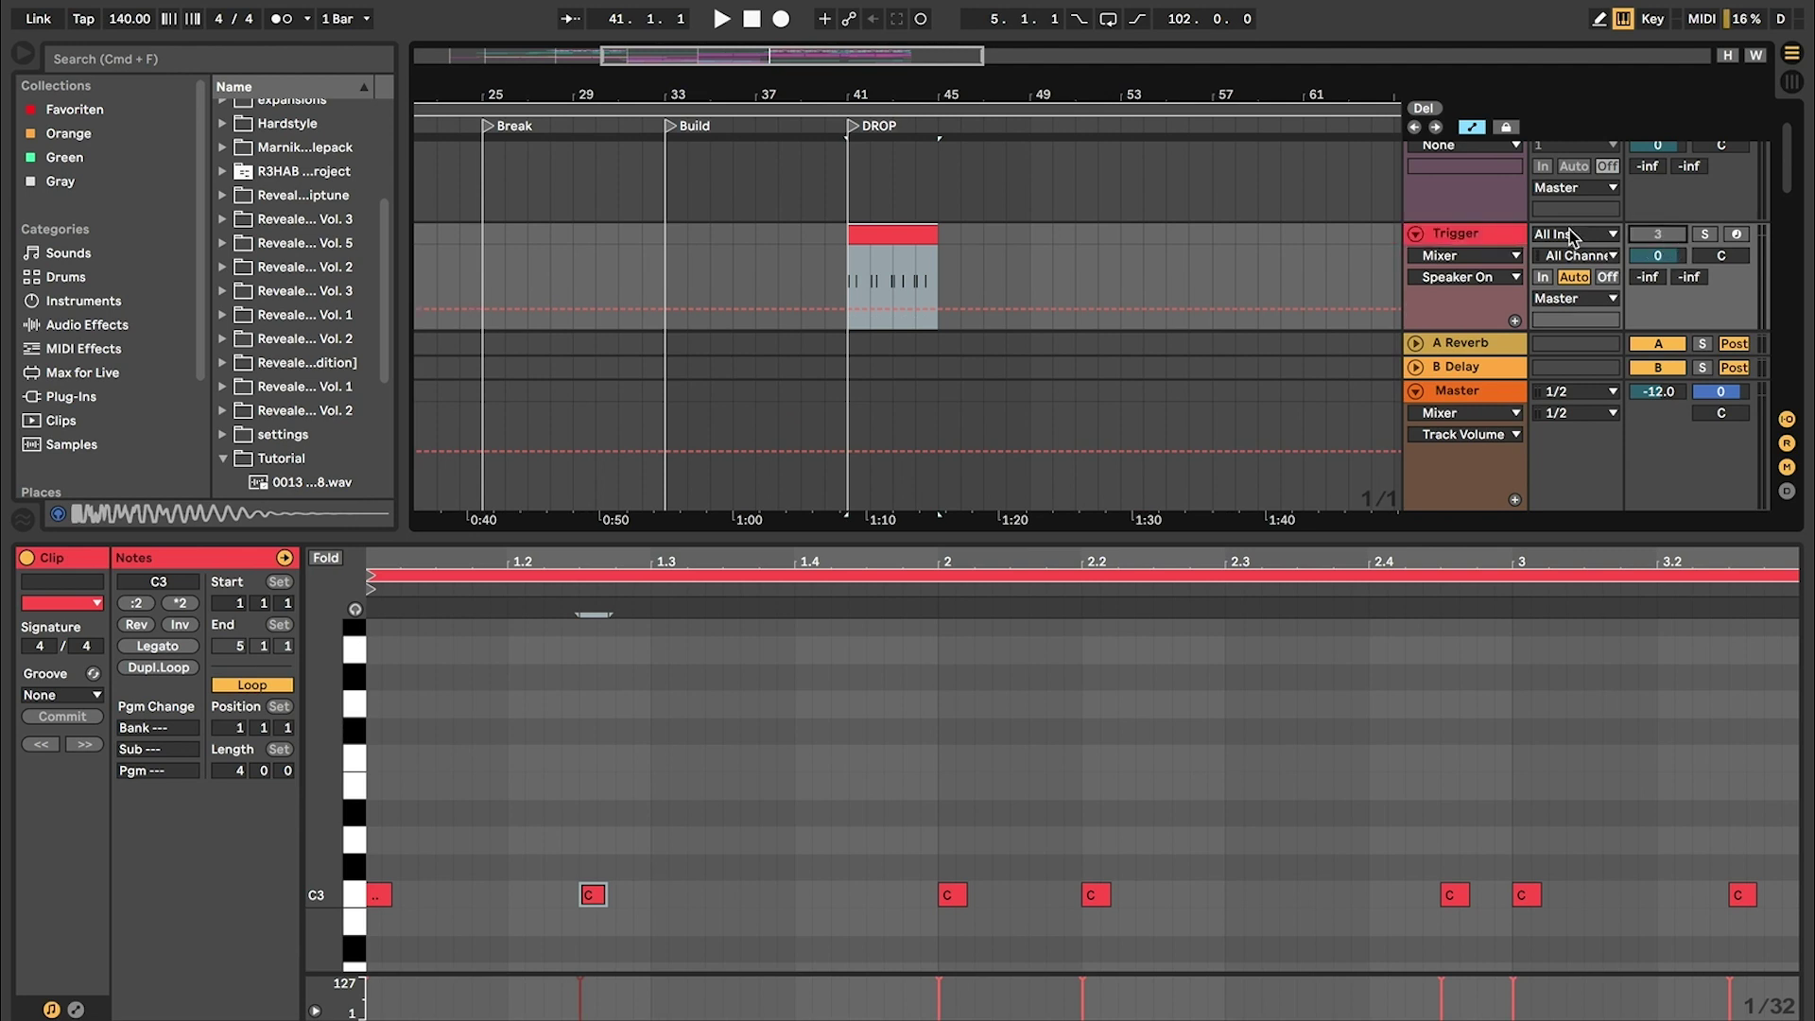
pyautogui.scroll(3, 1256, 201)
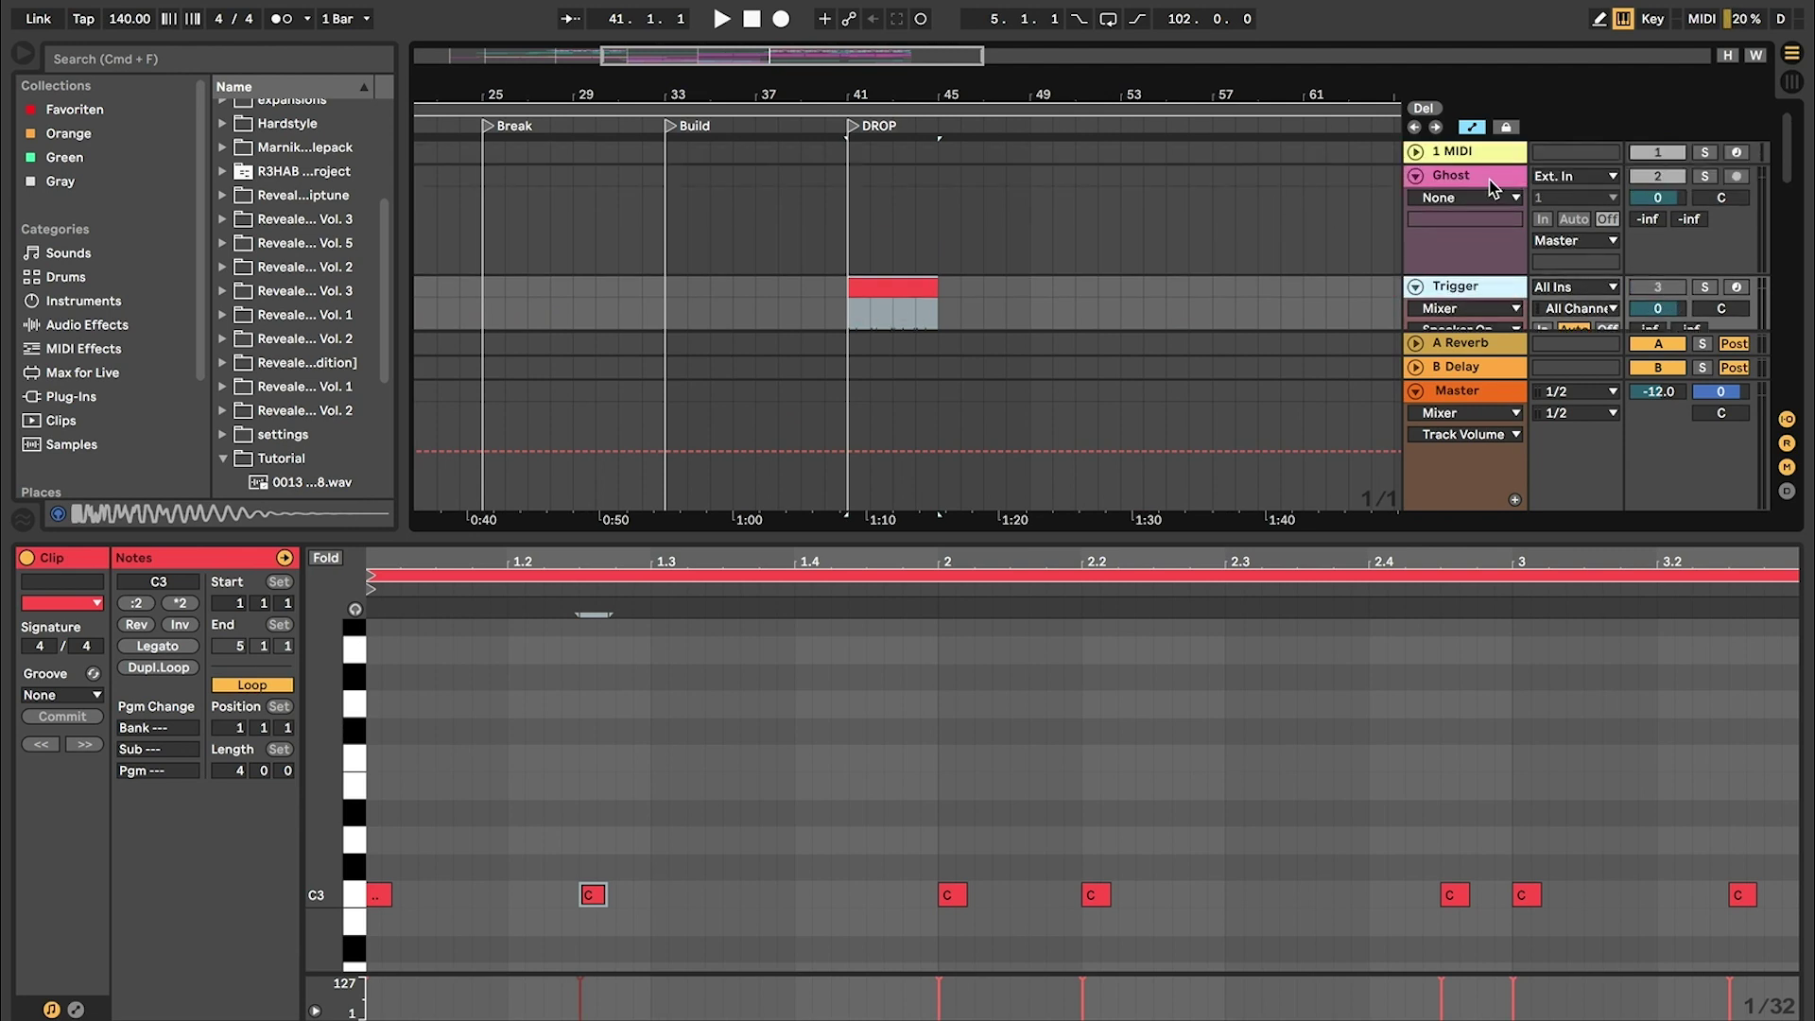
# Step: Add a Compressor to the Ghost track with sidechain enabled and fed from Trigger
pyautogui.click(1492, 188)
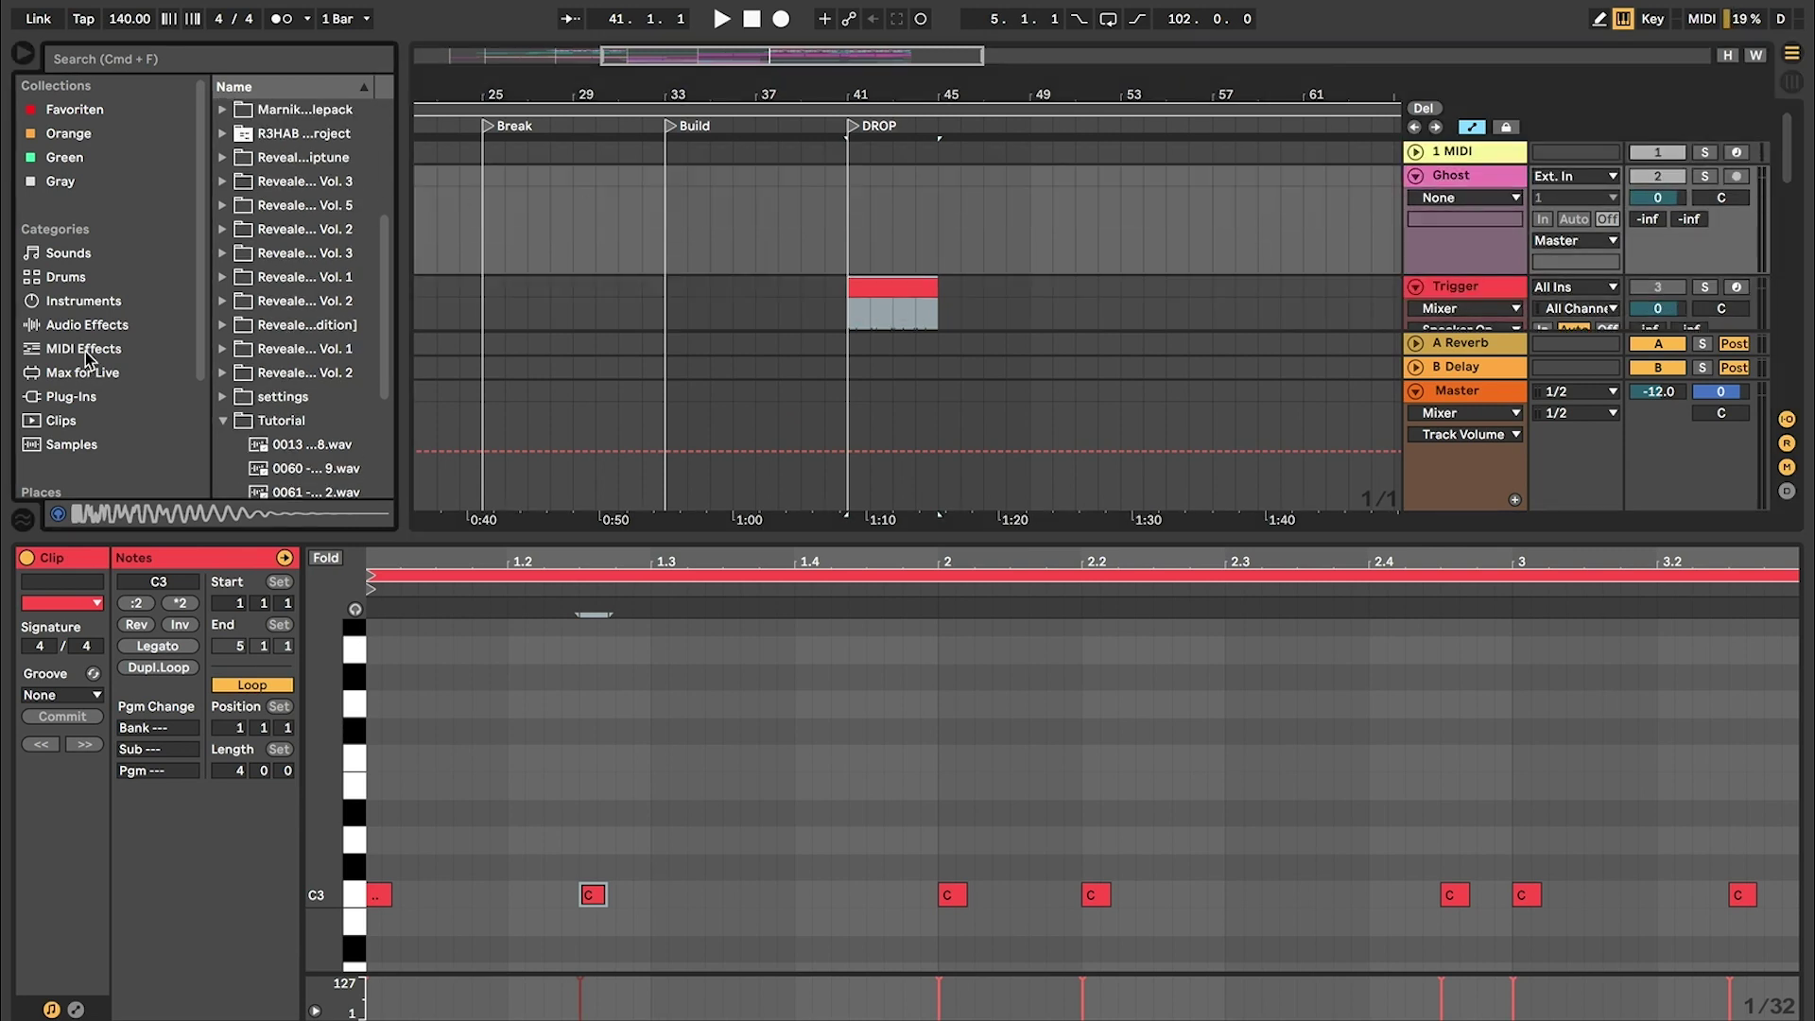
pyautogui.click(87, 325)
pyautogui.click(295, 299)
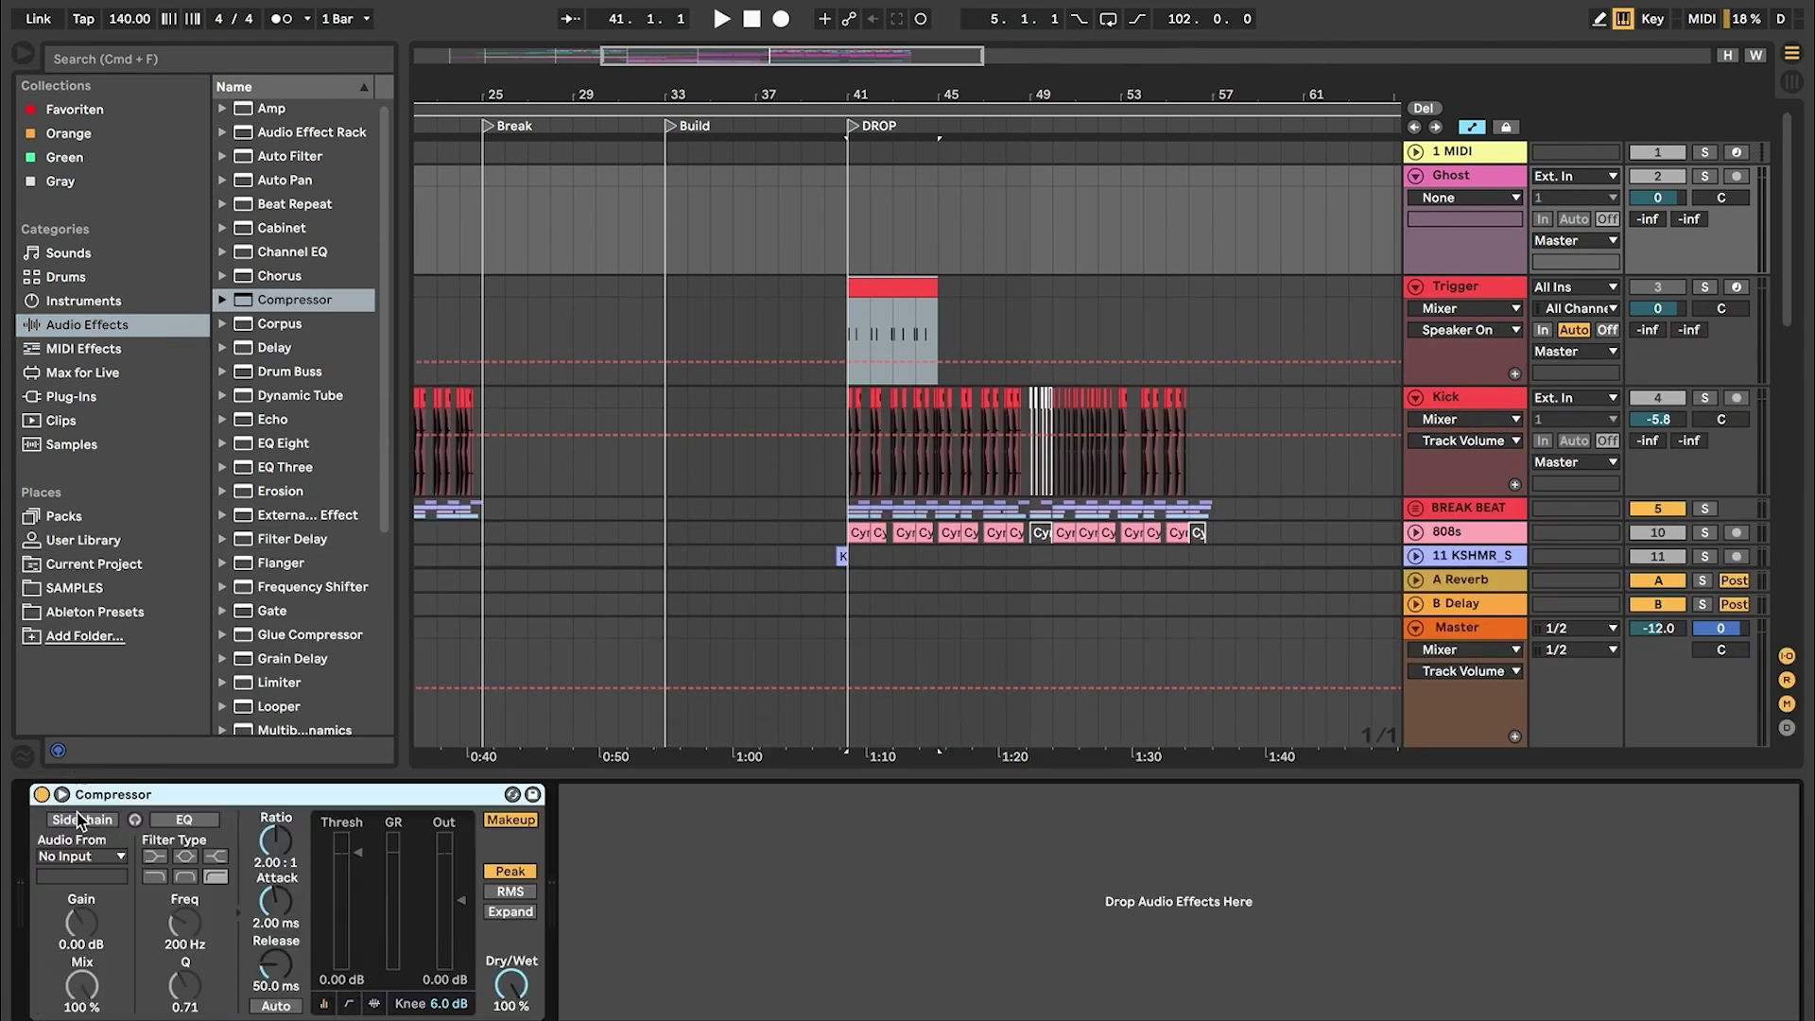
pyautogui.click(80, 818)
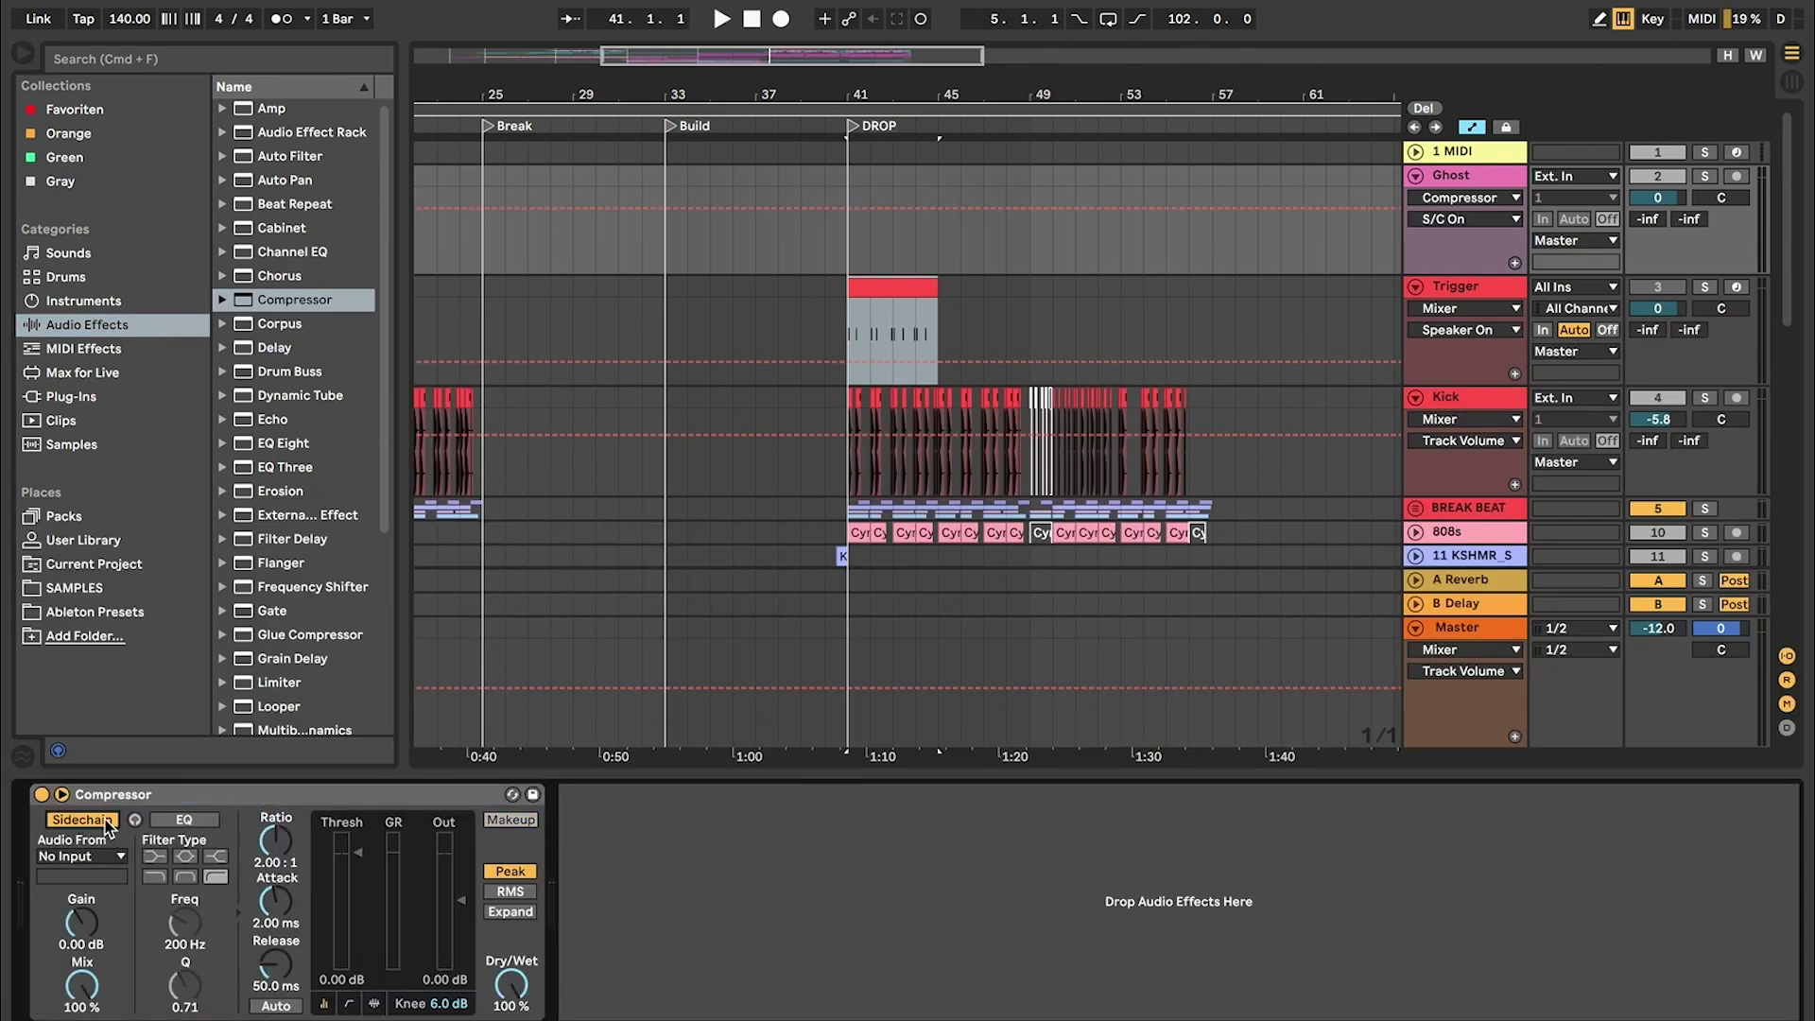
pyautogui.click(117, 860)
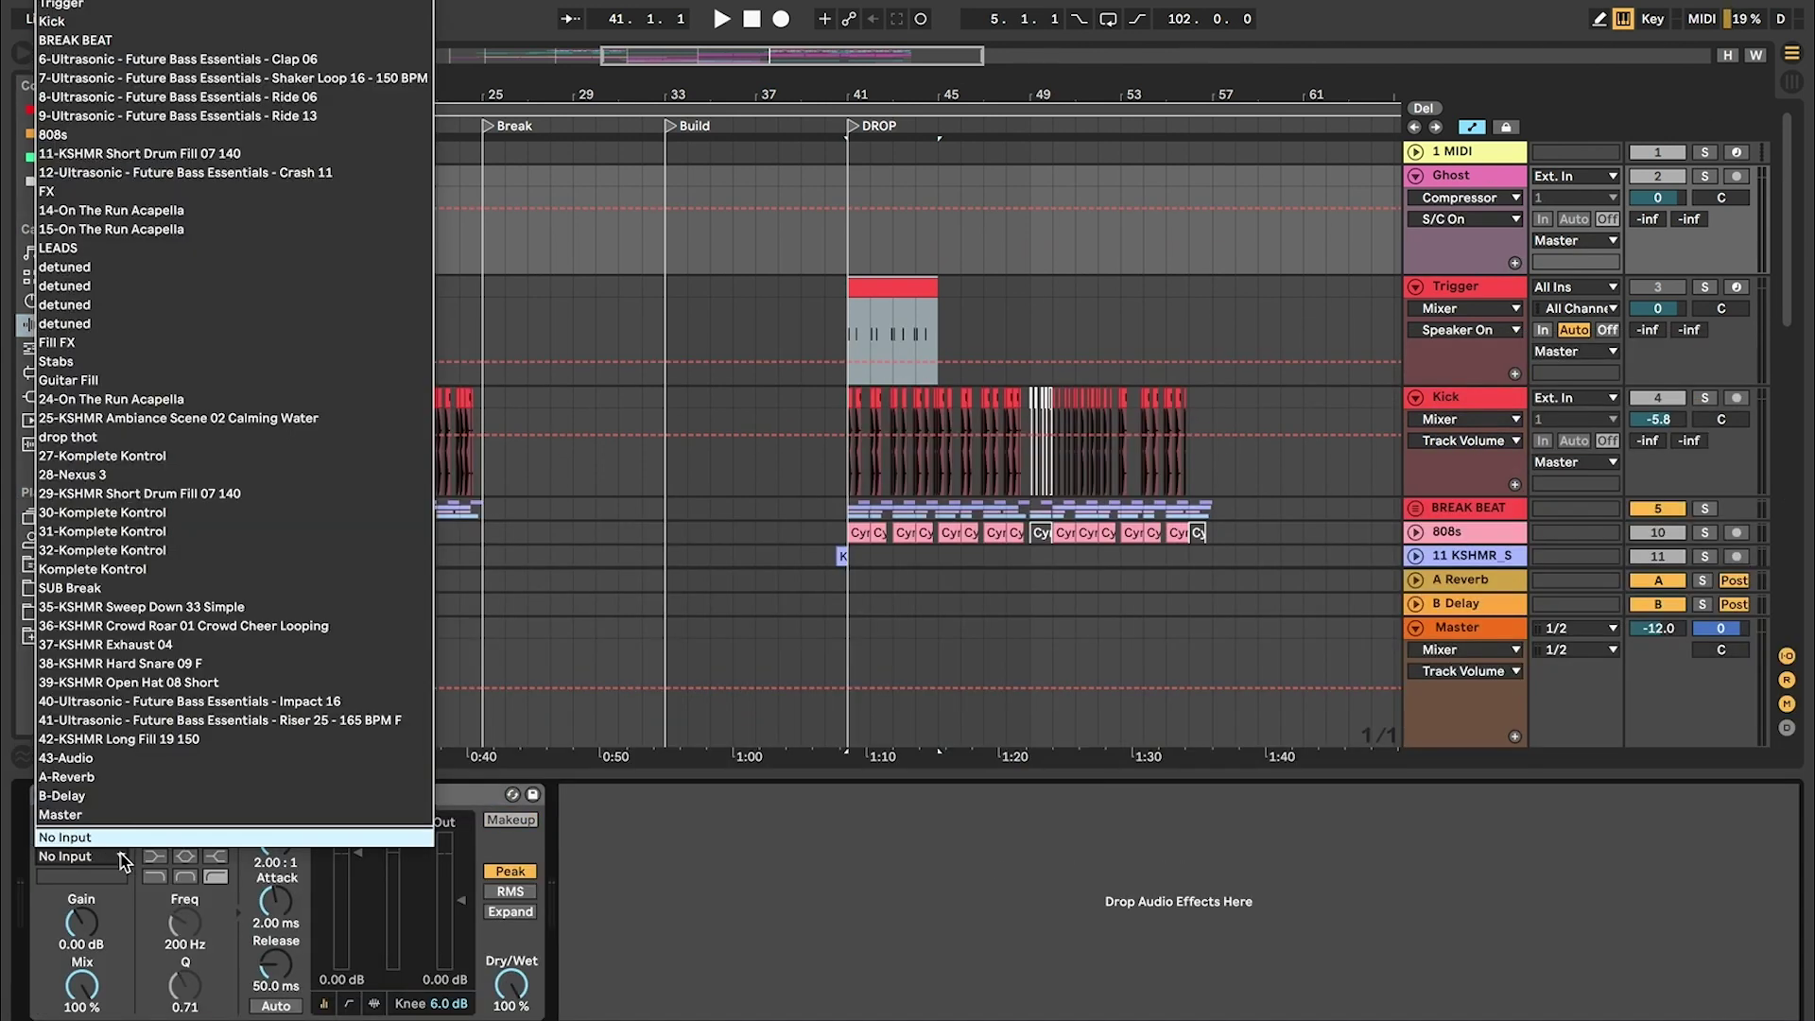
pyautogui.click(91, 5)
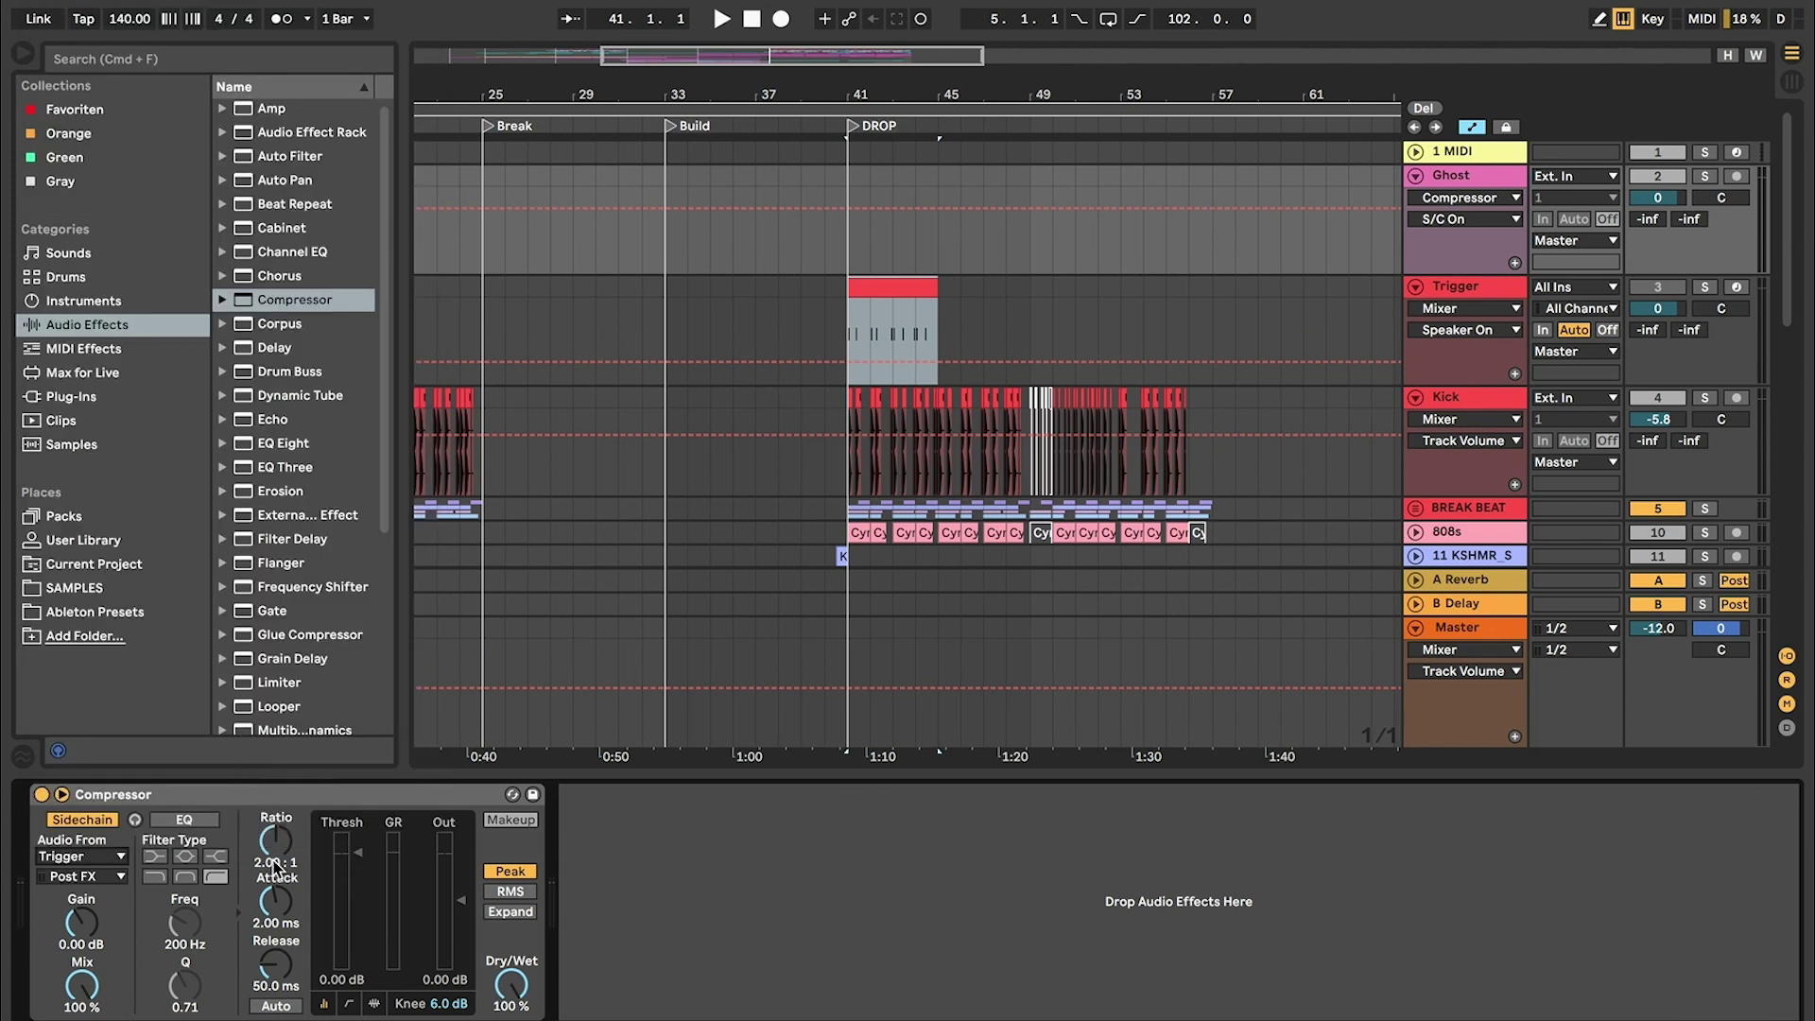
# Step: Show the Ghost Compressor's activity graph and set Ghost's monitoring to In
pyautogui.click(374, 1004)
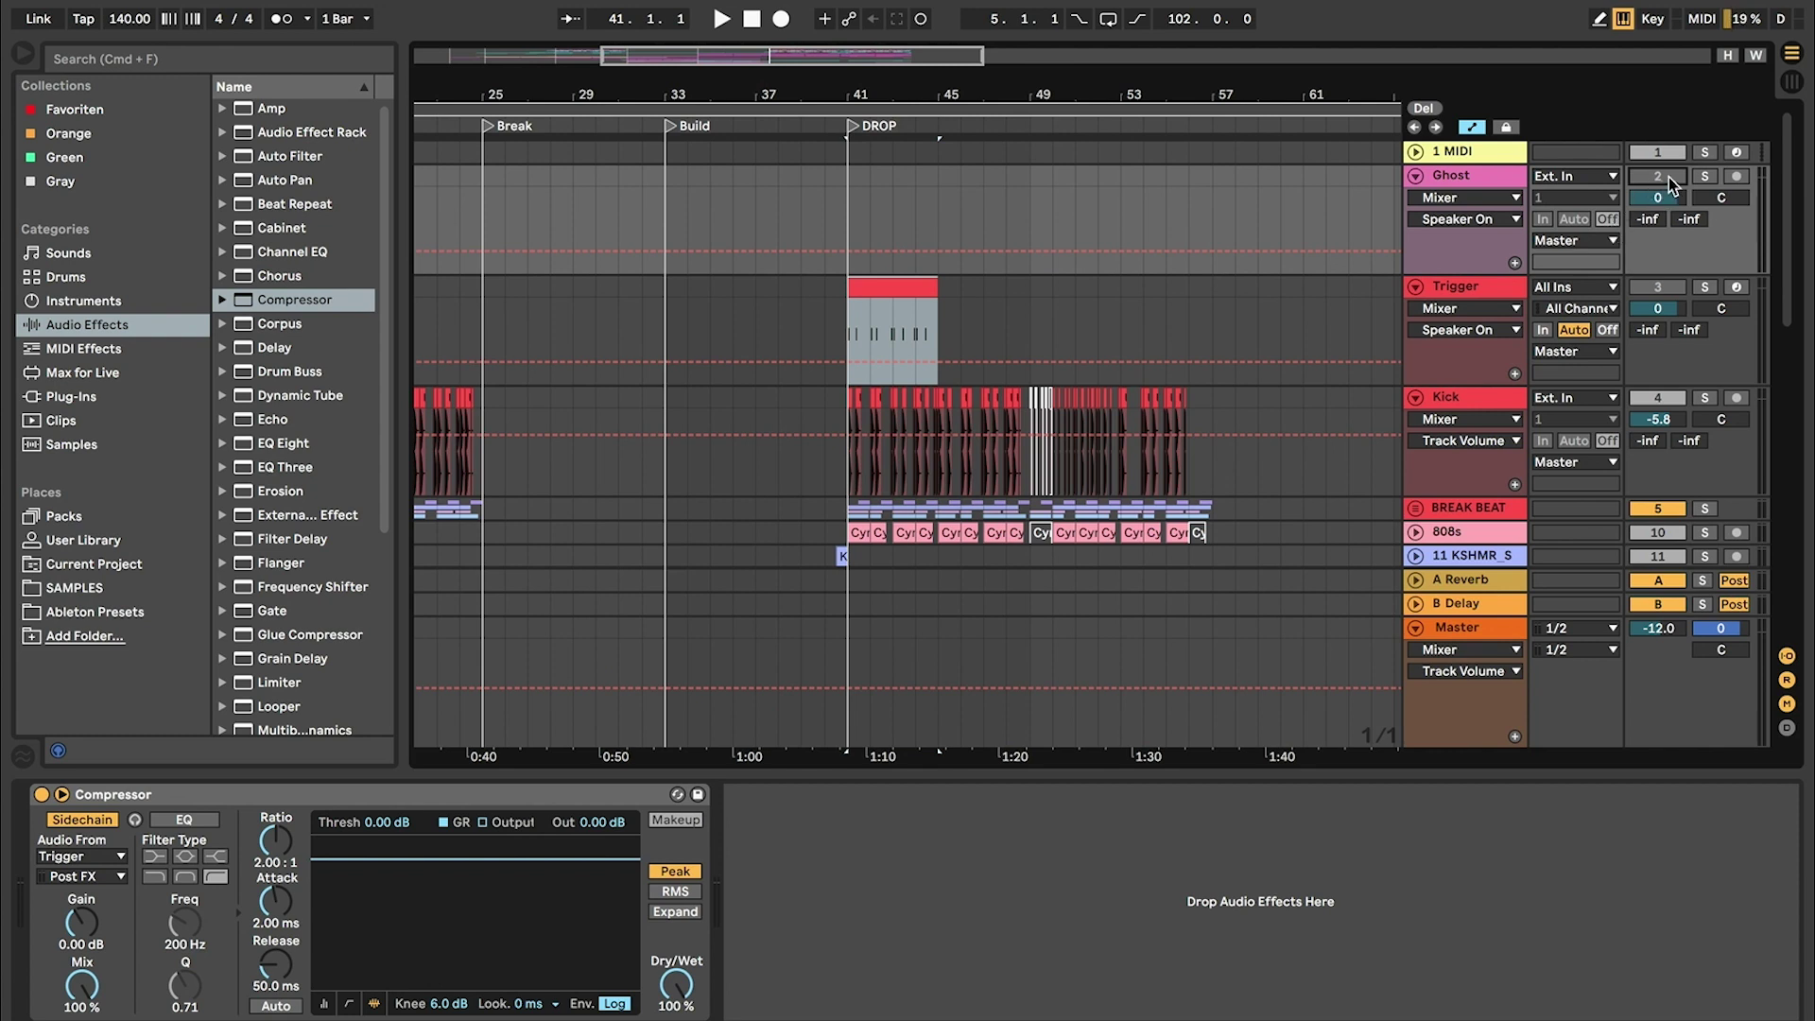
pyautogui.click(1543, 220)
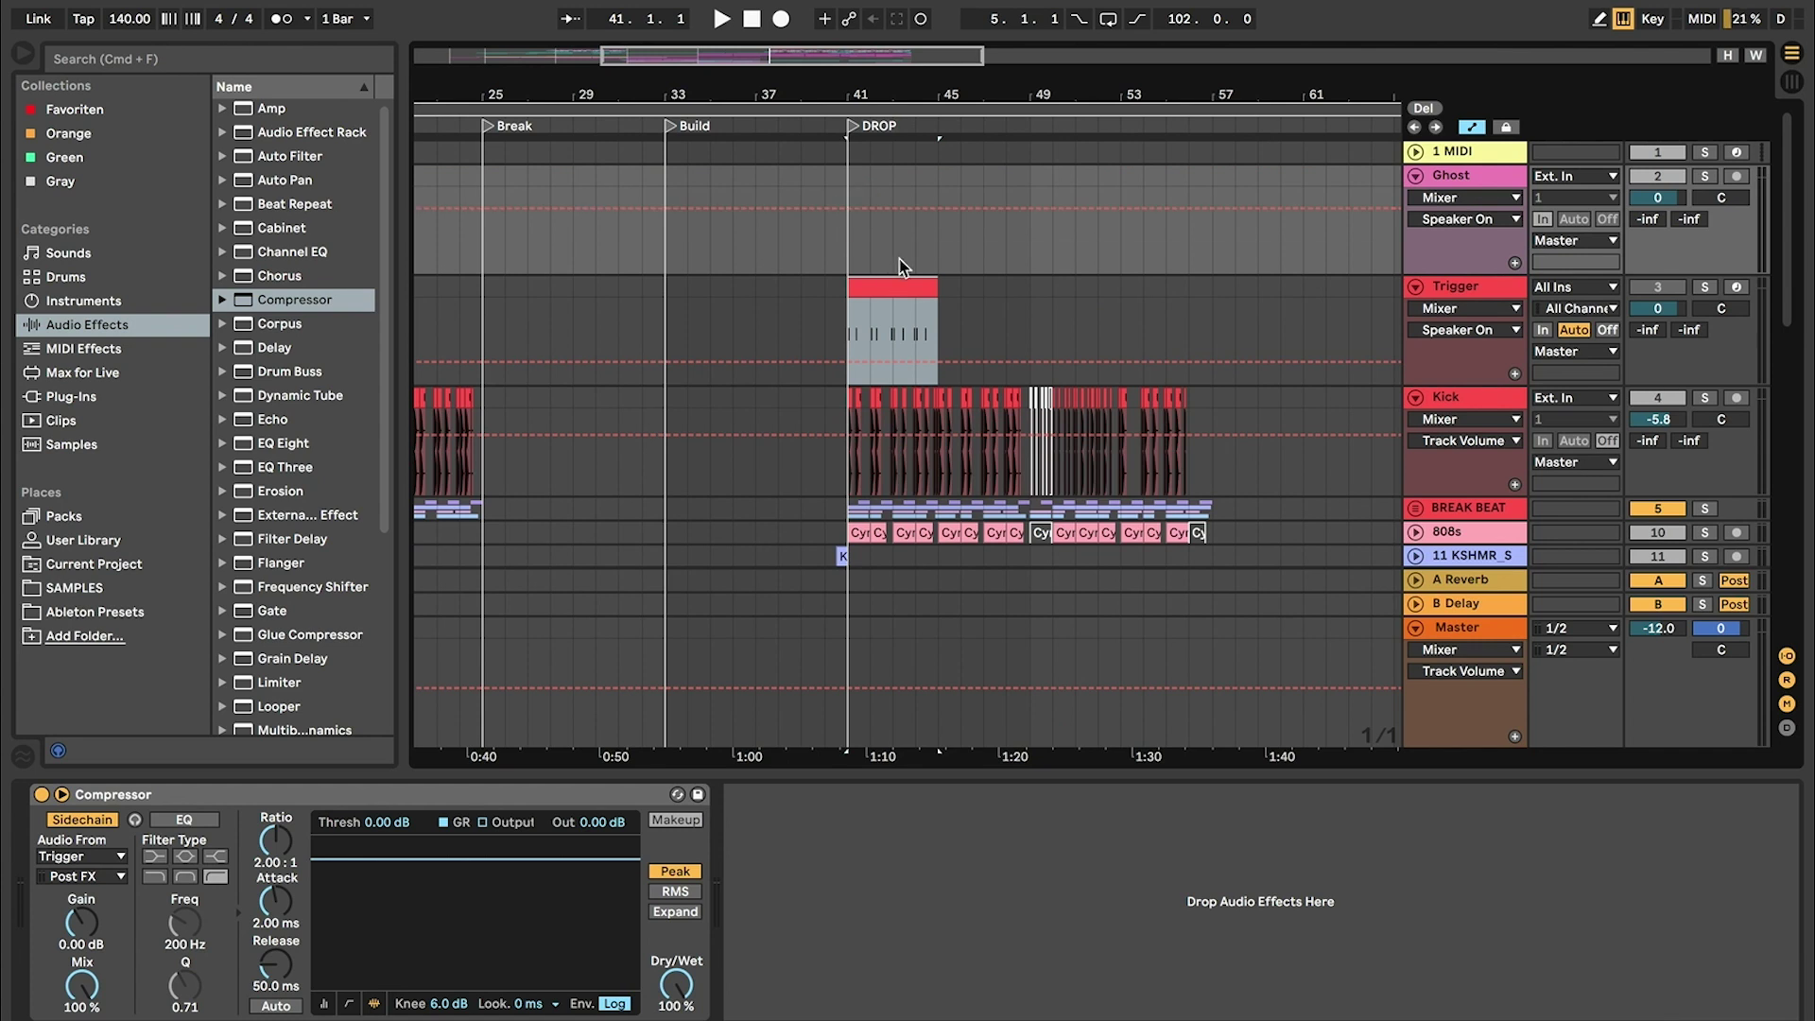
# Step: Set the LEADS group's Audio To output to Ghost and play the drop
pyautogui.scroll(-10, 899, 266)
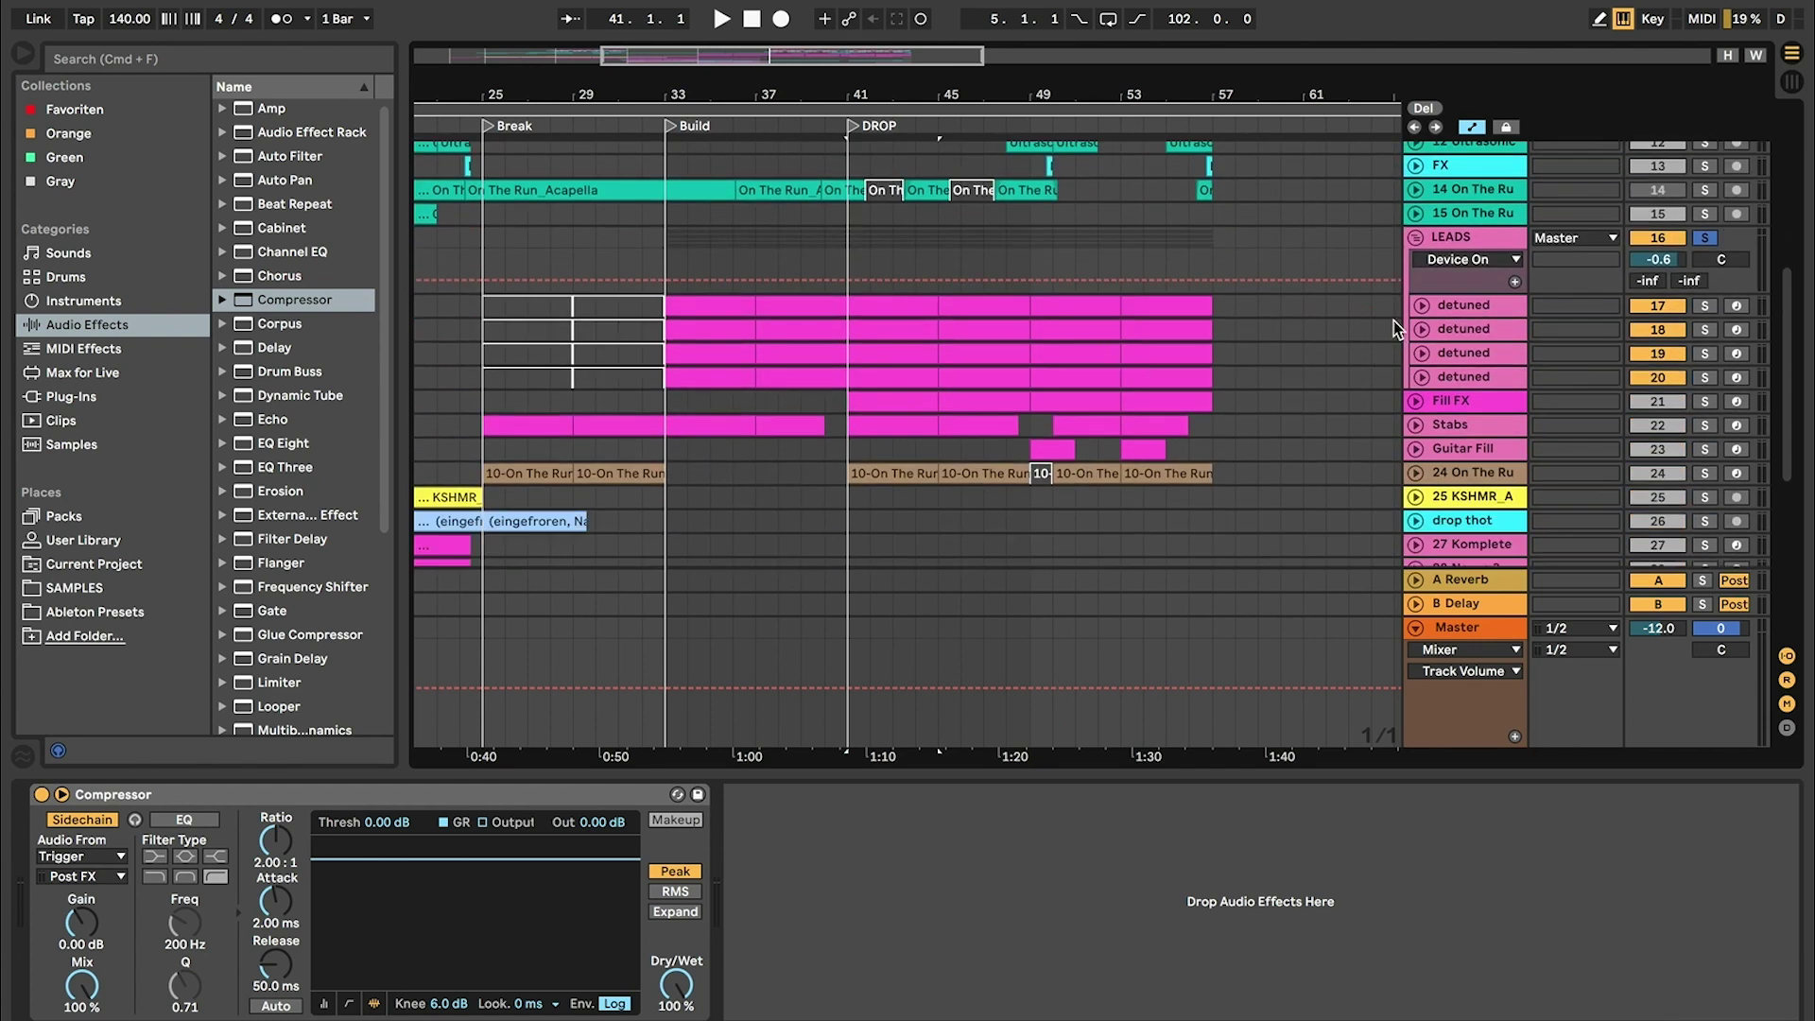
pyautogui.click(1596, 241)
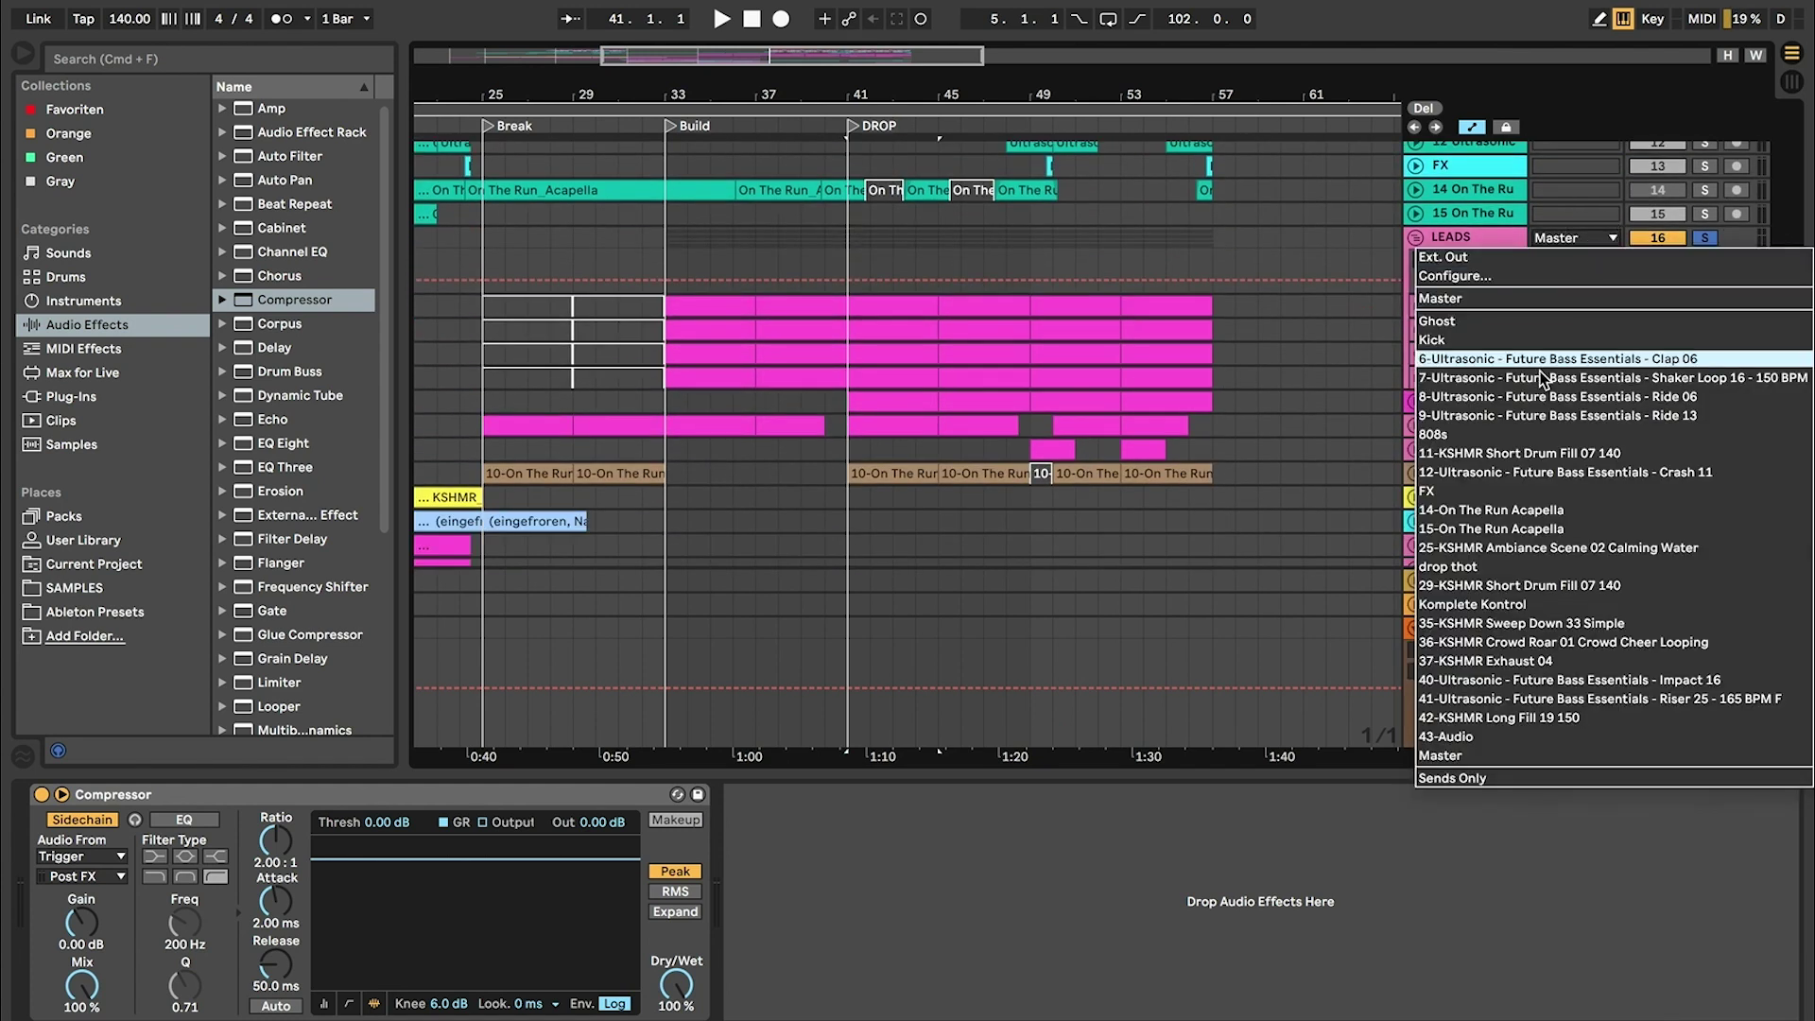
pyautogui.click(1453, 322)
pyautogui.scroll(10, 1227, 336)
pyautogui.press('space')
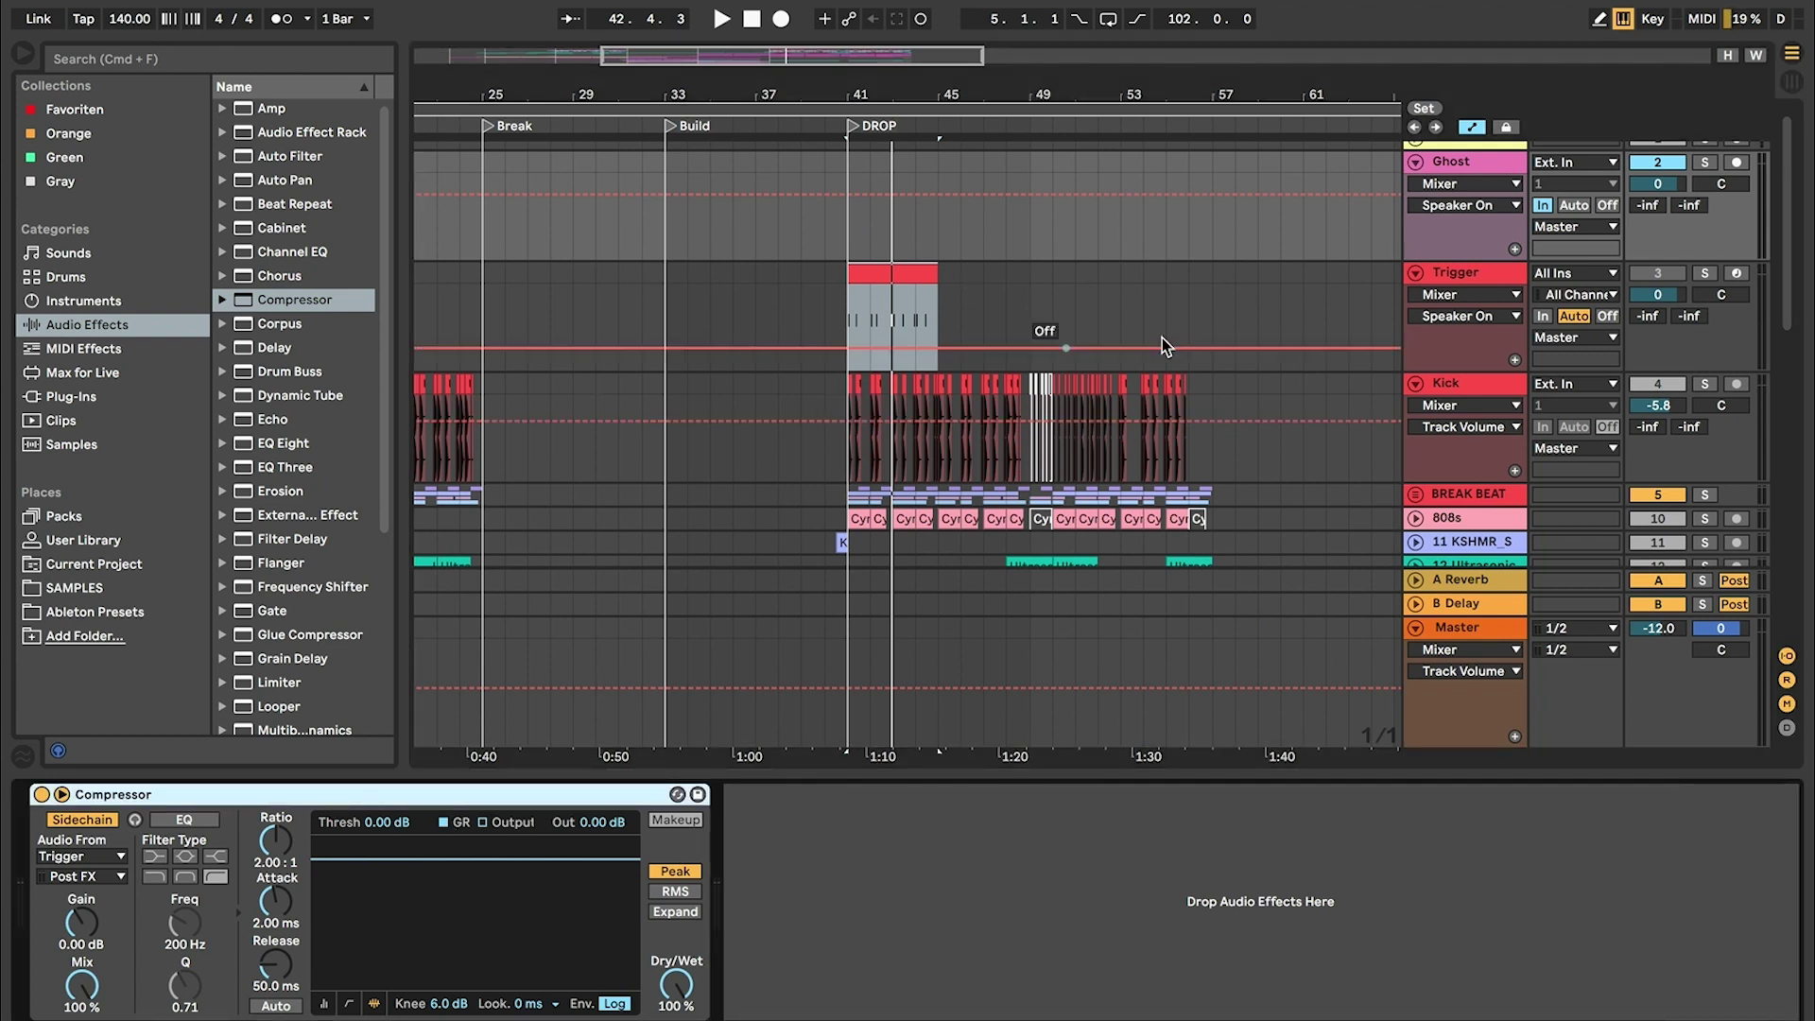
# Step: Audition the drop and lower the Ghost compressor threshold to -24.5 dB
pyautogui.scroll(-10, 1191, 336)
pyautogui.scroll(10, 1288, 397)
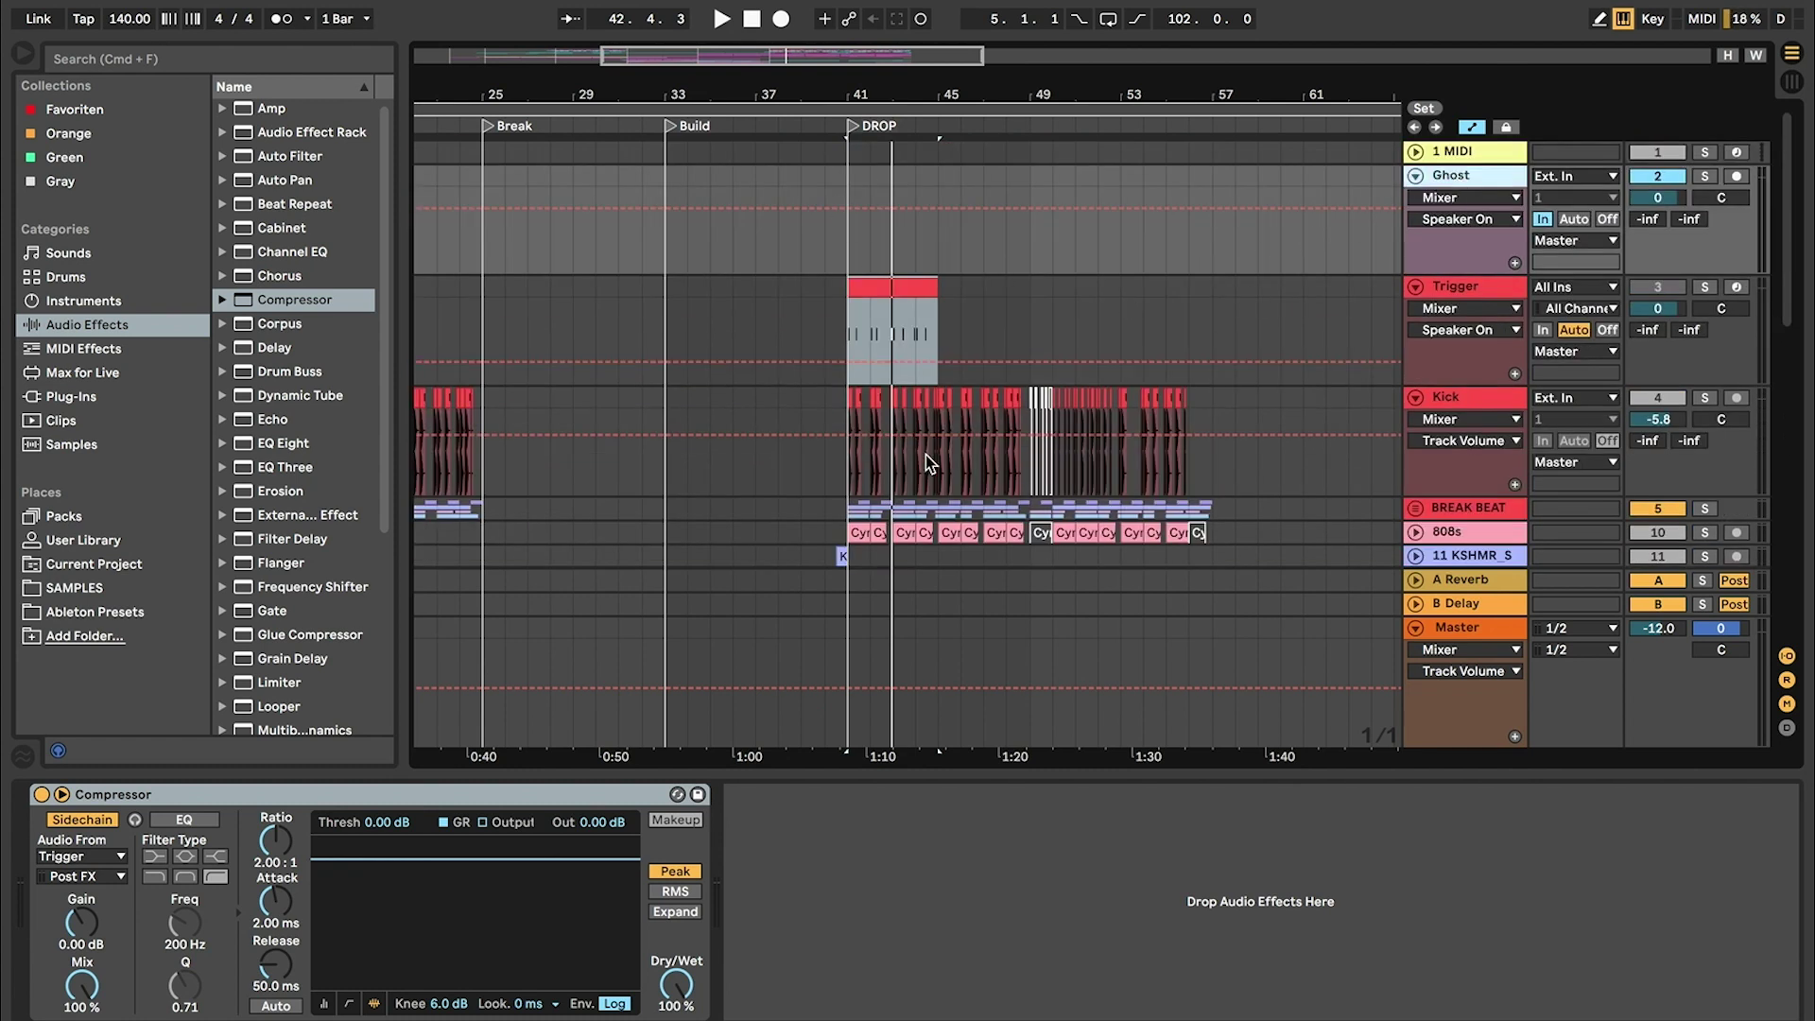
pyautogui.press('space')
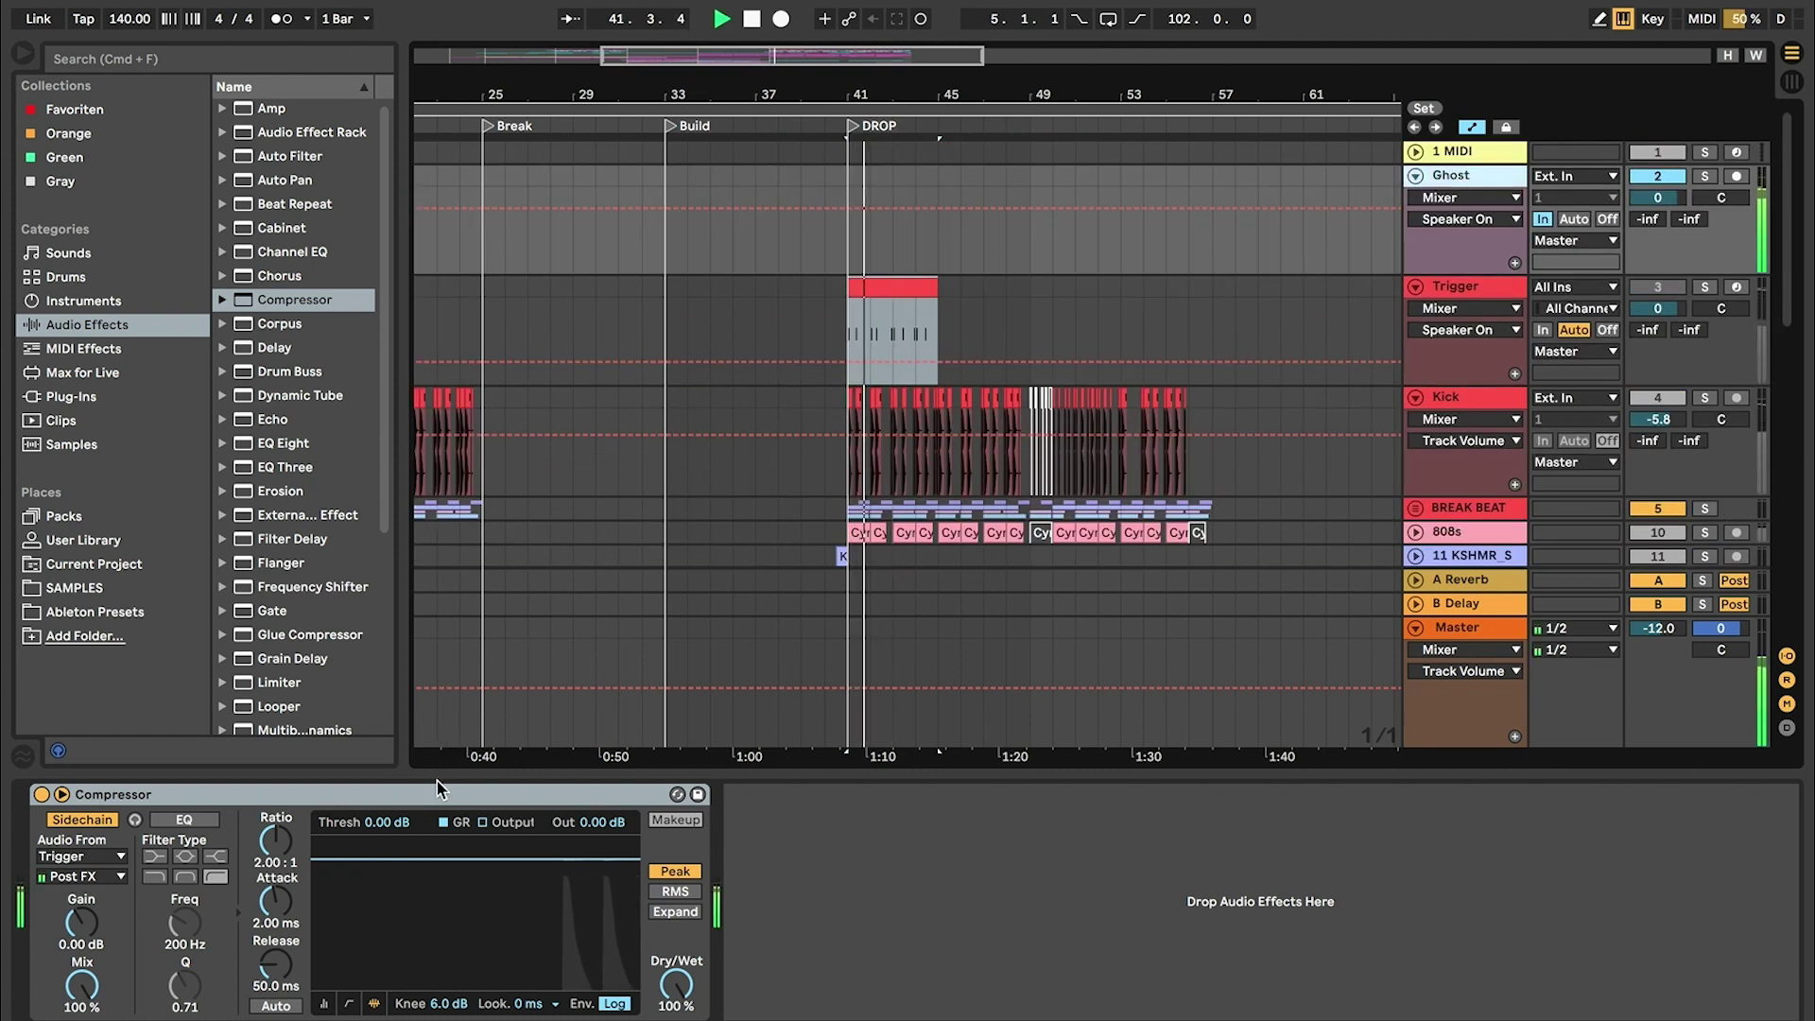
pyautogui.press('space')
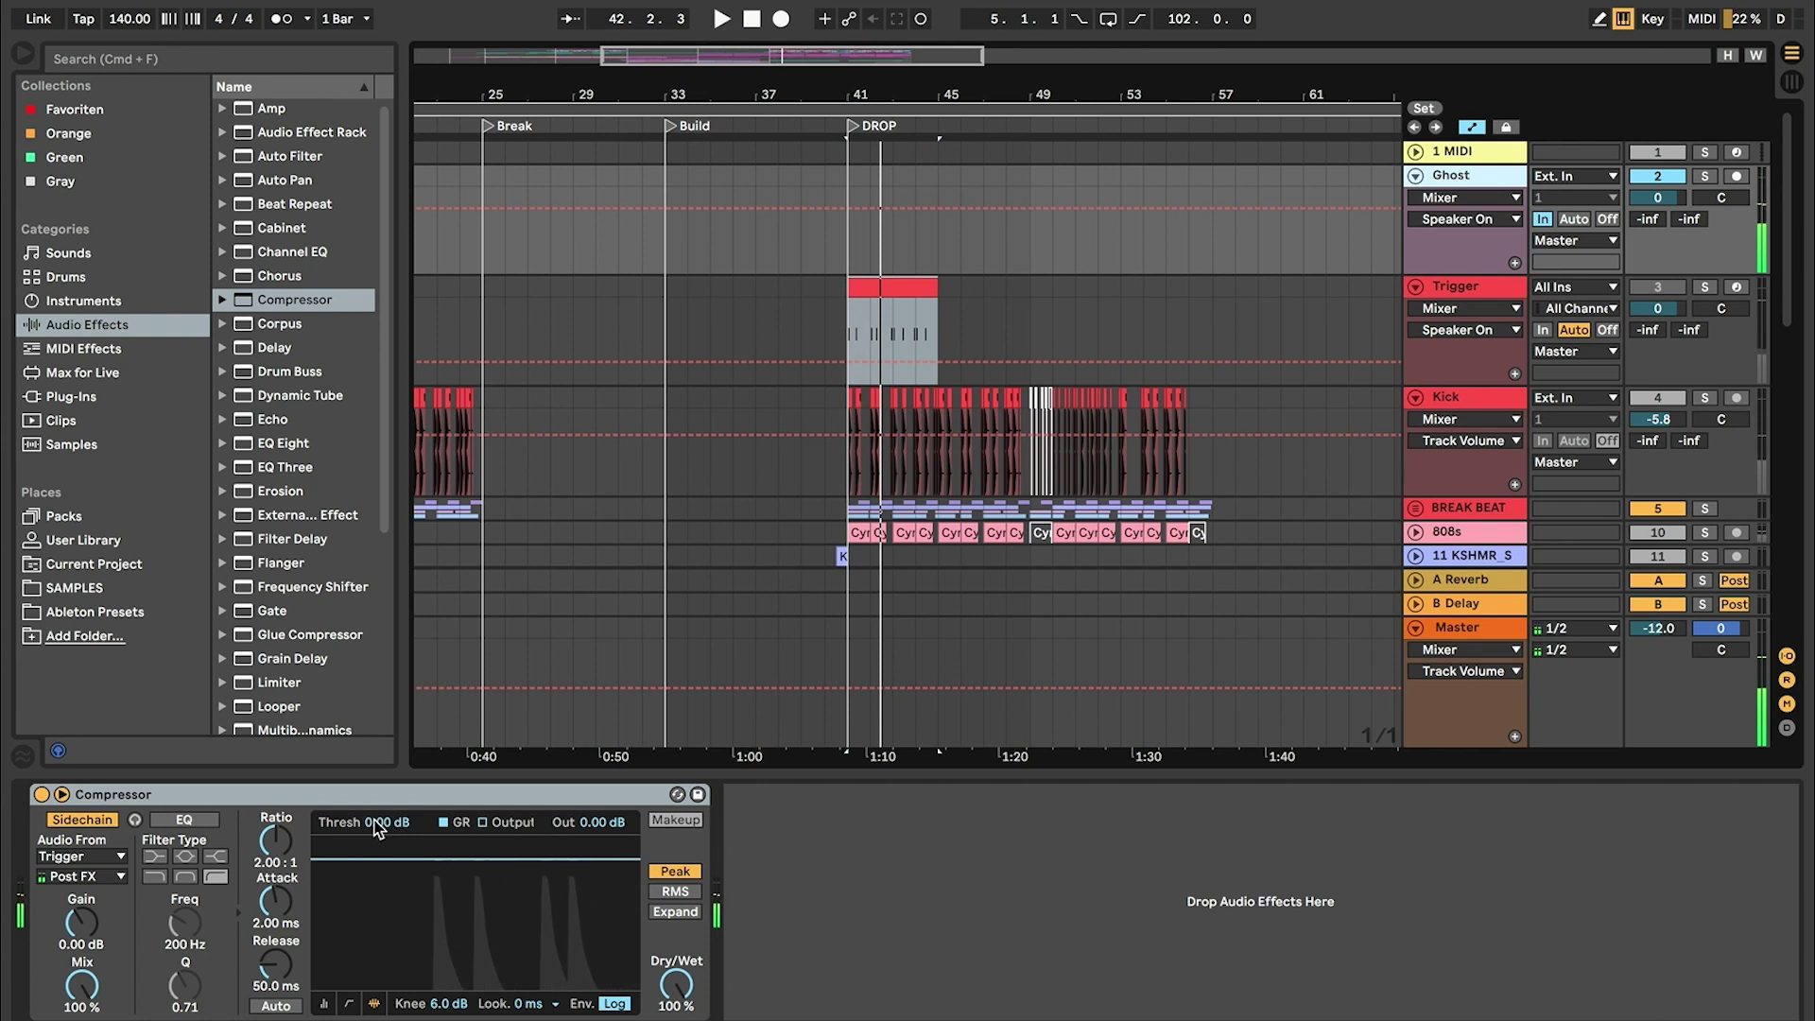
pyautogui.moveTo(381, 828); pyautogui.dragTo(380, 922)
pyautogui.press('space')
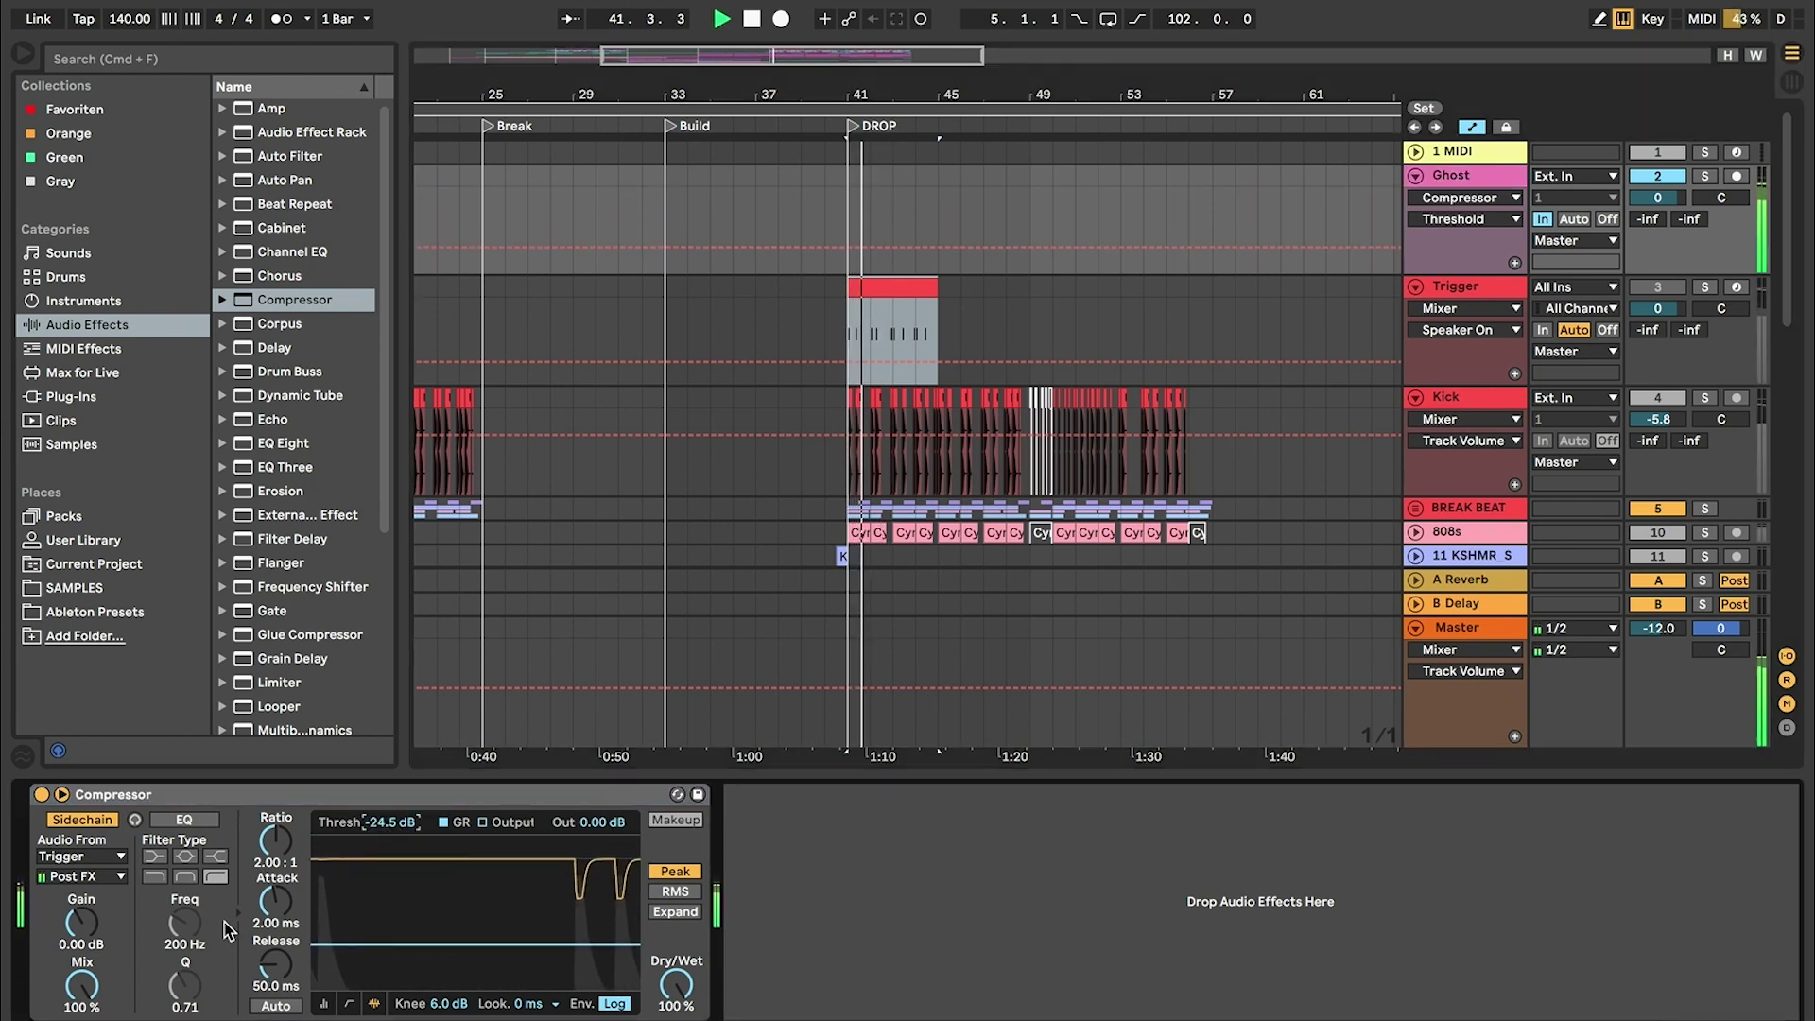
# Step: Speed up attack to 0.03 ms and release to 37.4 ms, then replay and zoom into the drop
pyautogui.moveTo(275, 893)
pyautogui.mouseDown()
pyautogui.moveTo(275, 1002)
pyautogui.moveTo(275, 928)
pyautogui.mouseUp()
pyautogui.press('space')
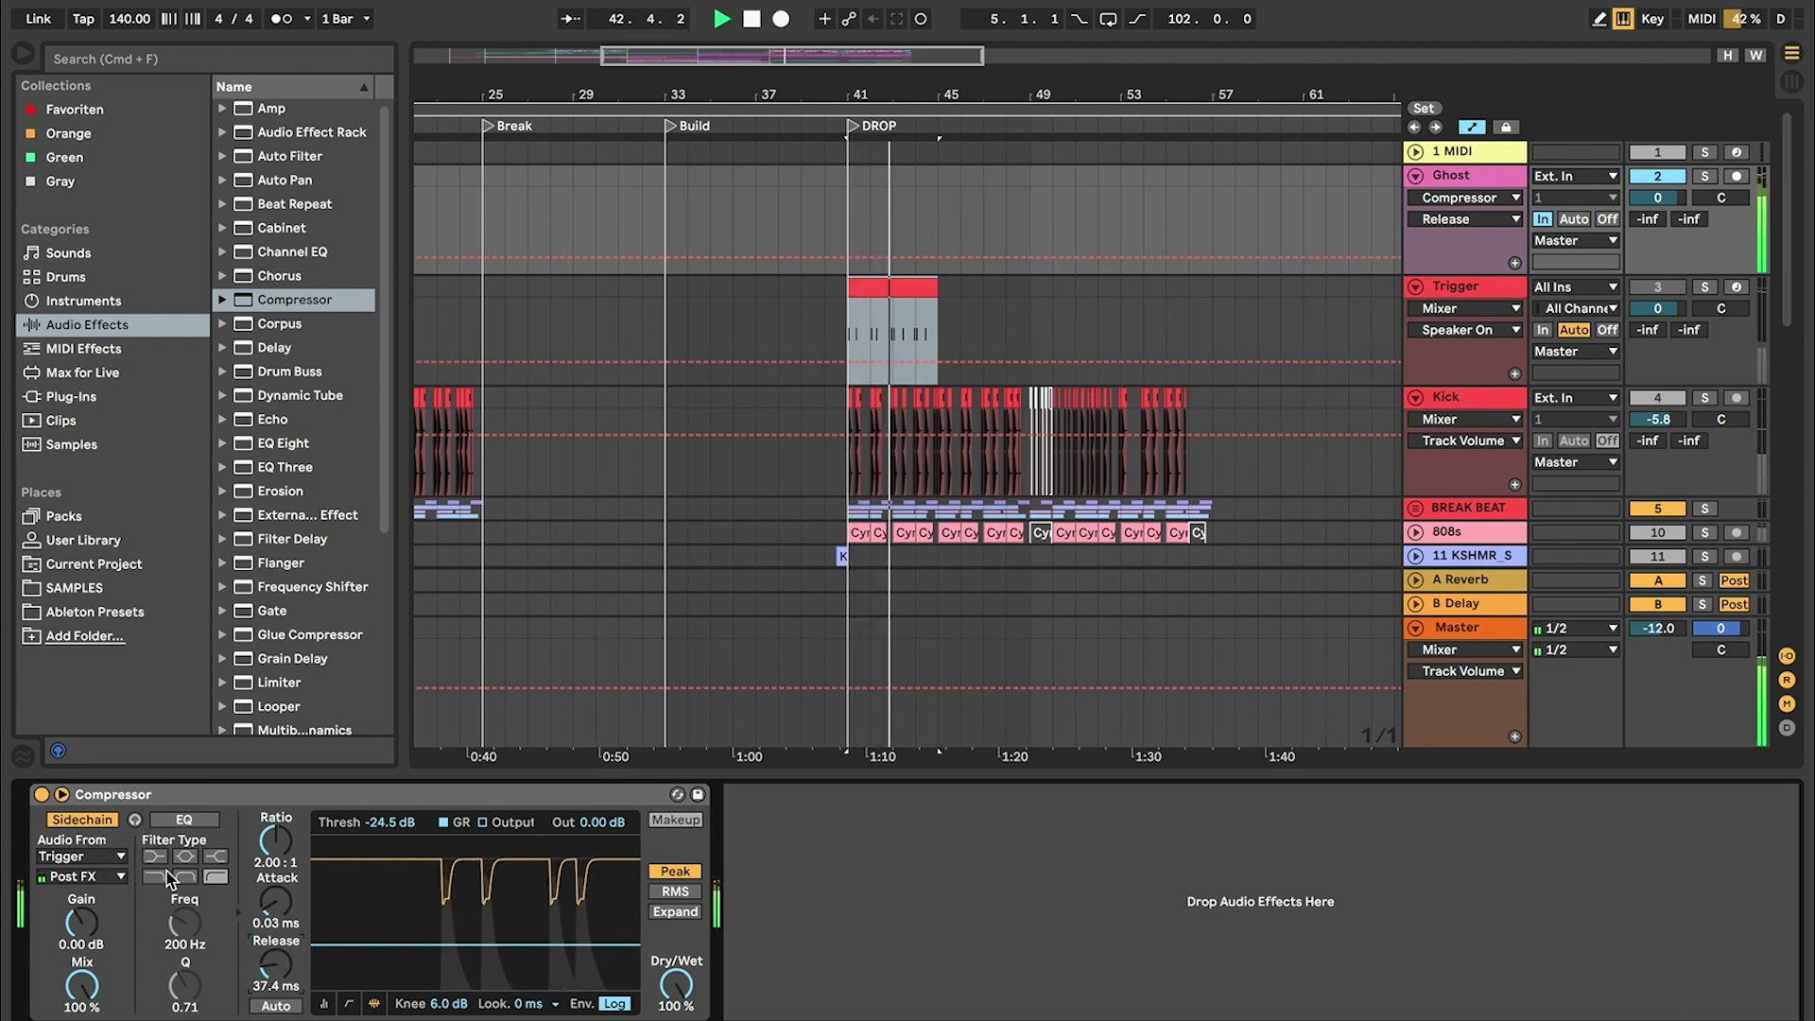
pyautogui.press('space')
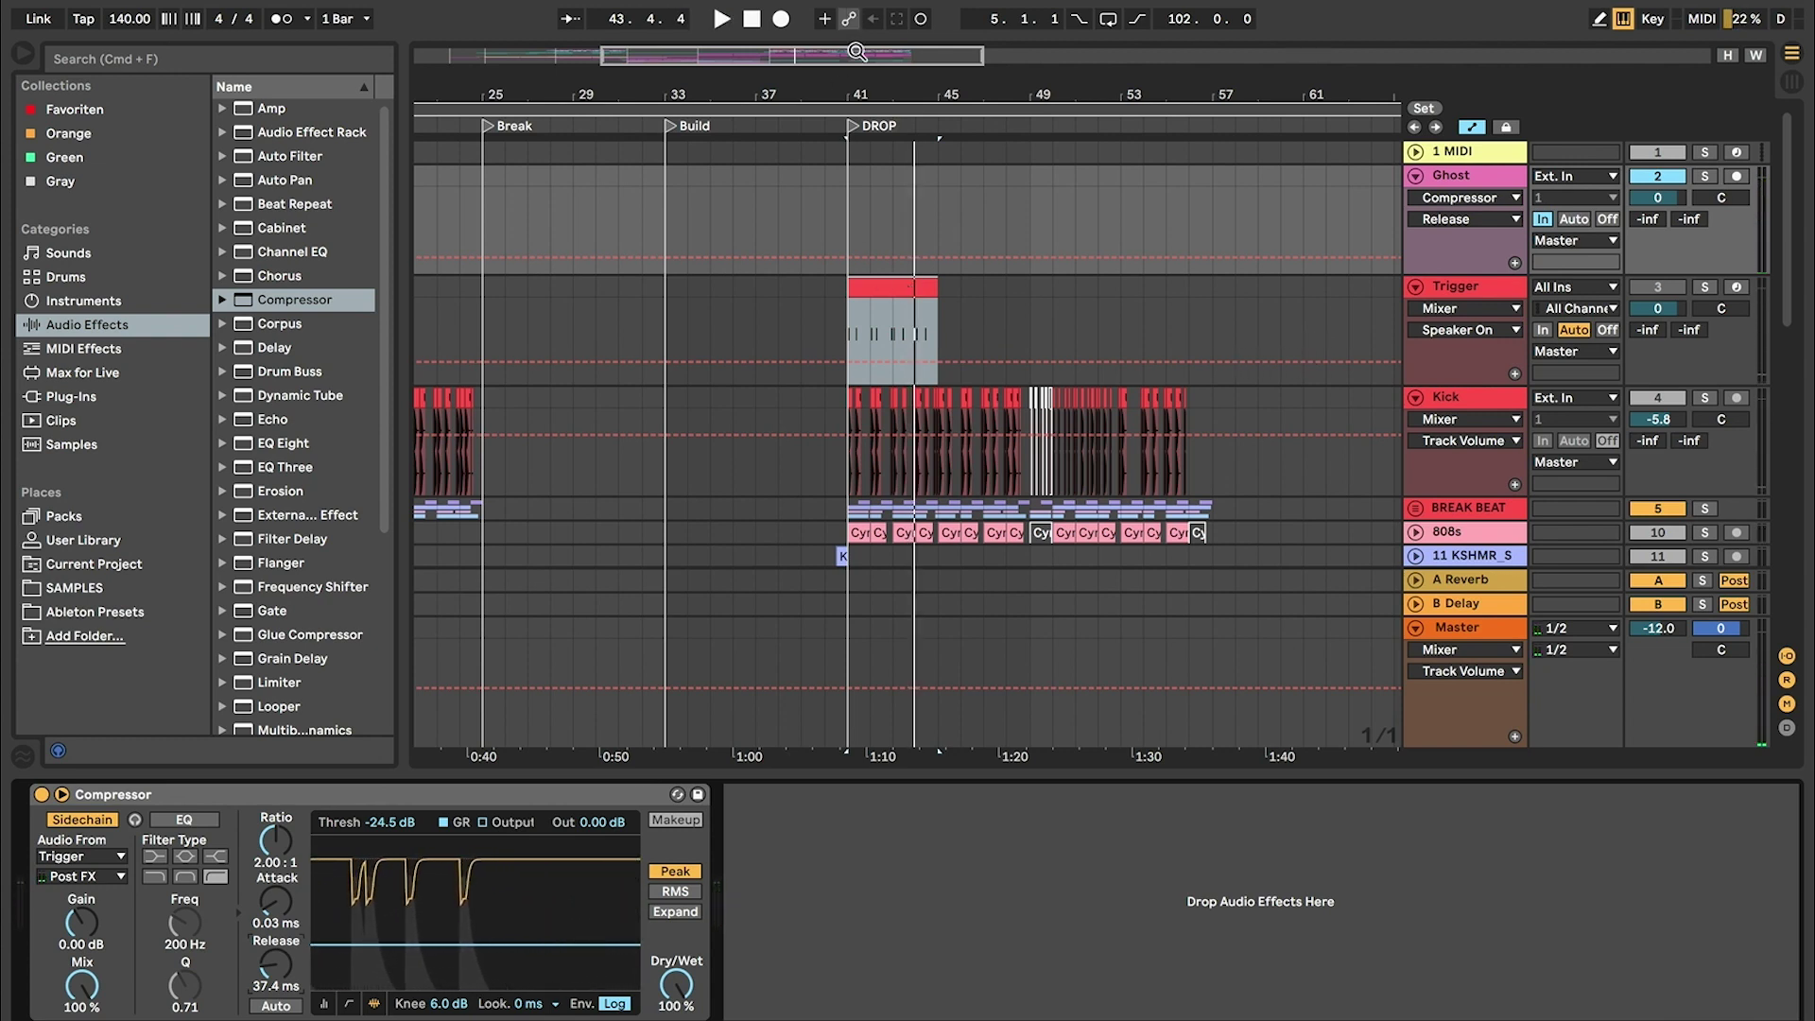
pyautogui.press('+')
pyautogui.hscroll(-3, 907, 426)
pyautogui.scroll(-3, 907, 426)
pyautogui.click(826, 309)
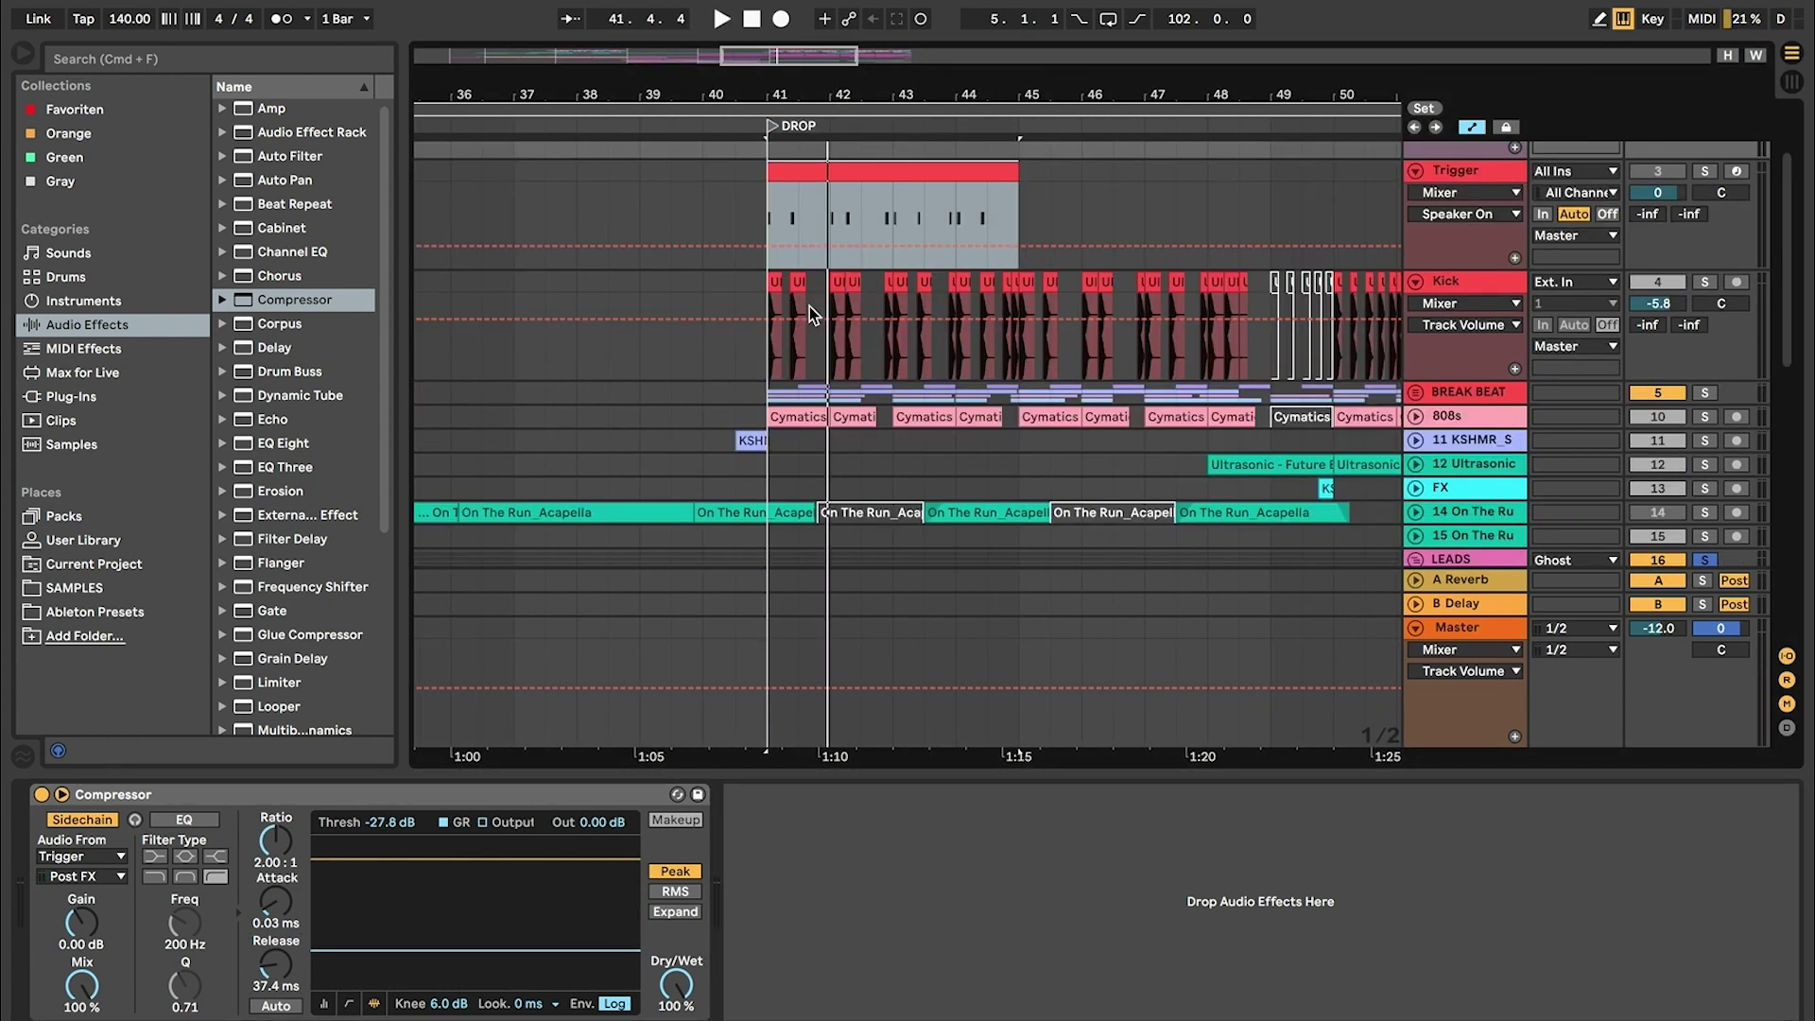
pyautogui.press('space')
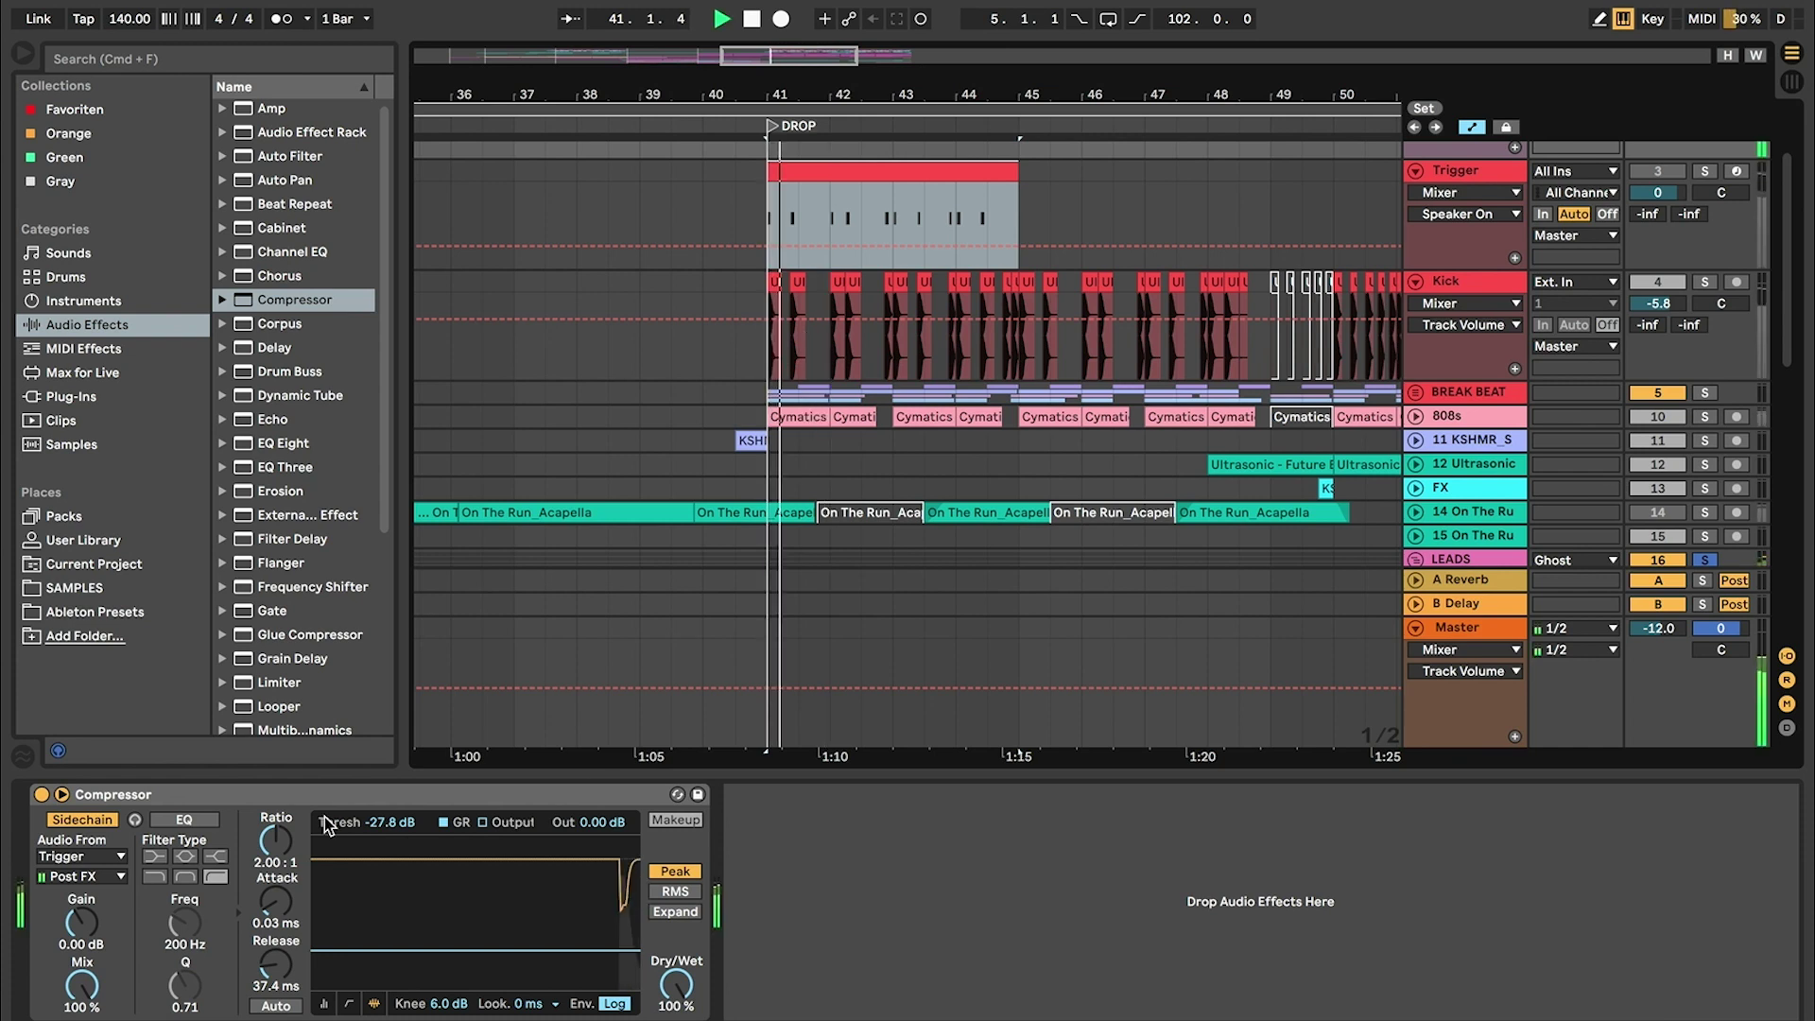
pyautogui.press('space')
pyautogui.click(41, 794)
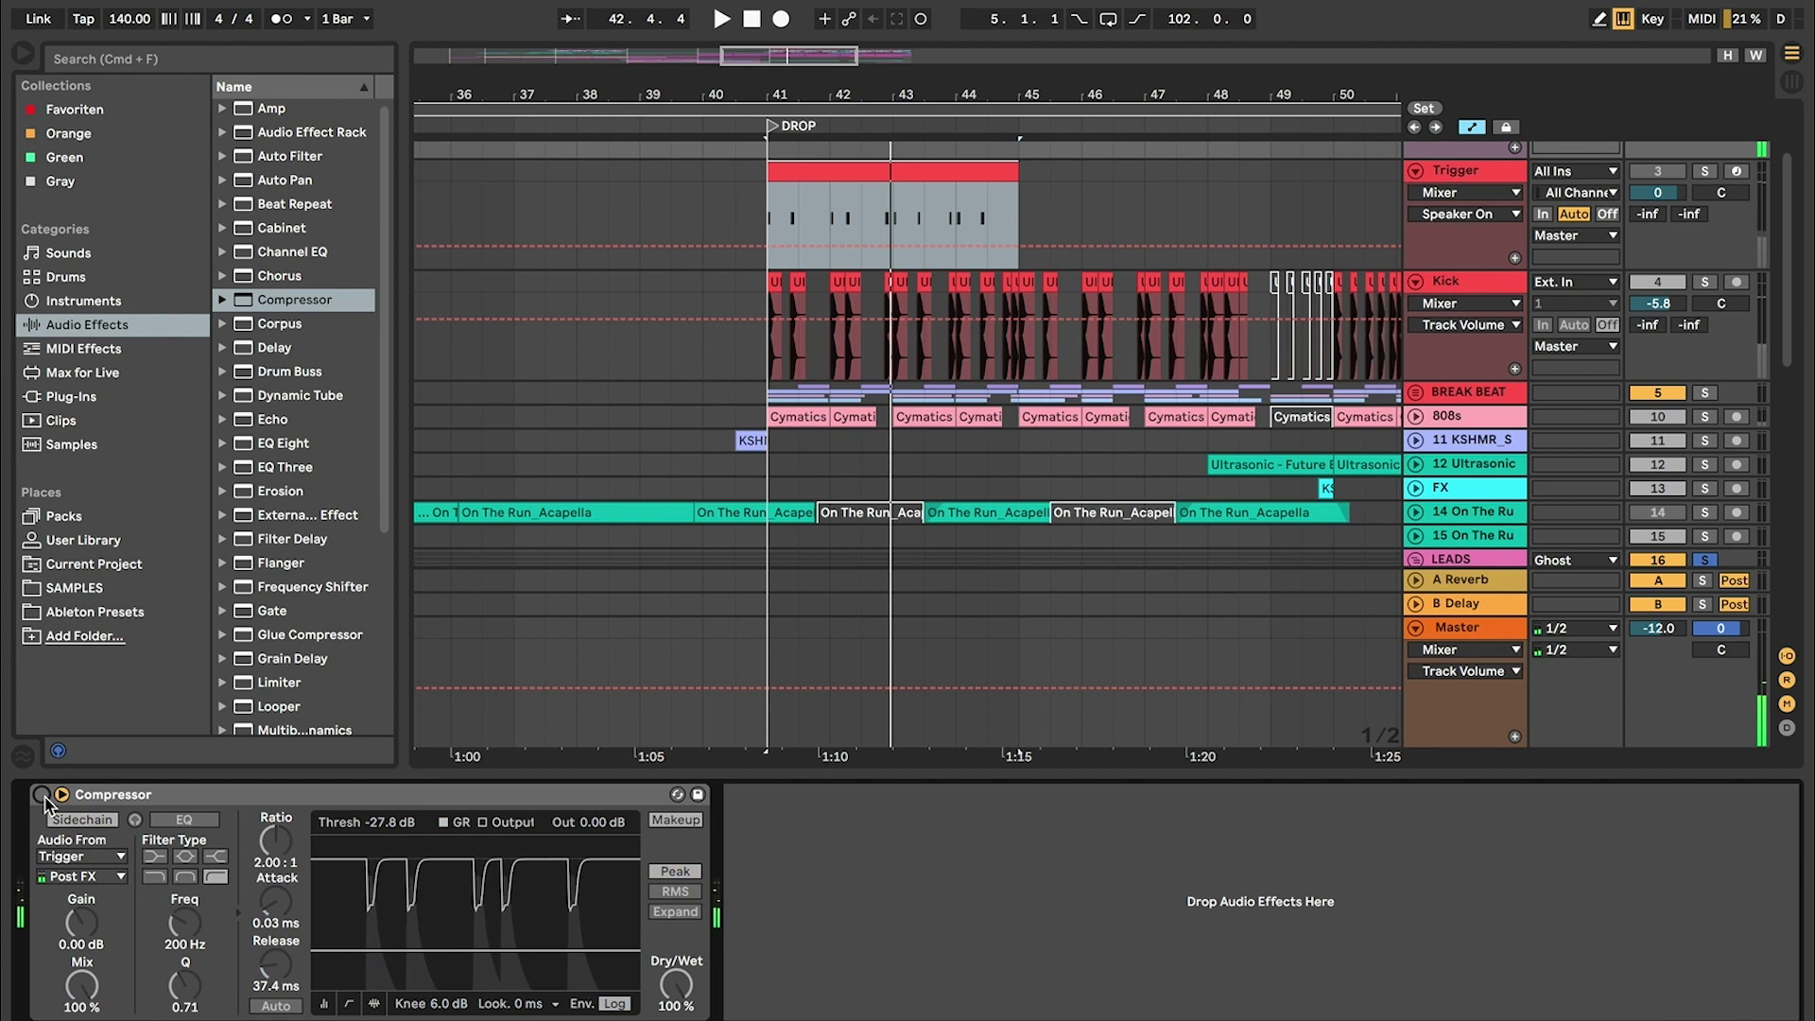
pyautogui.press('space')
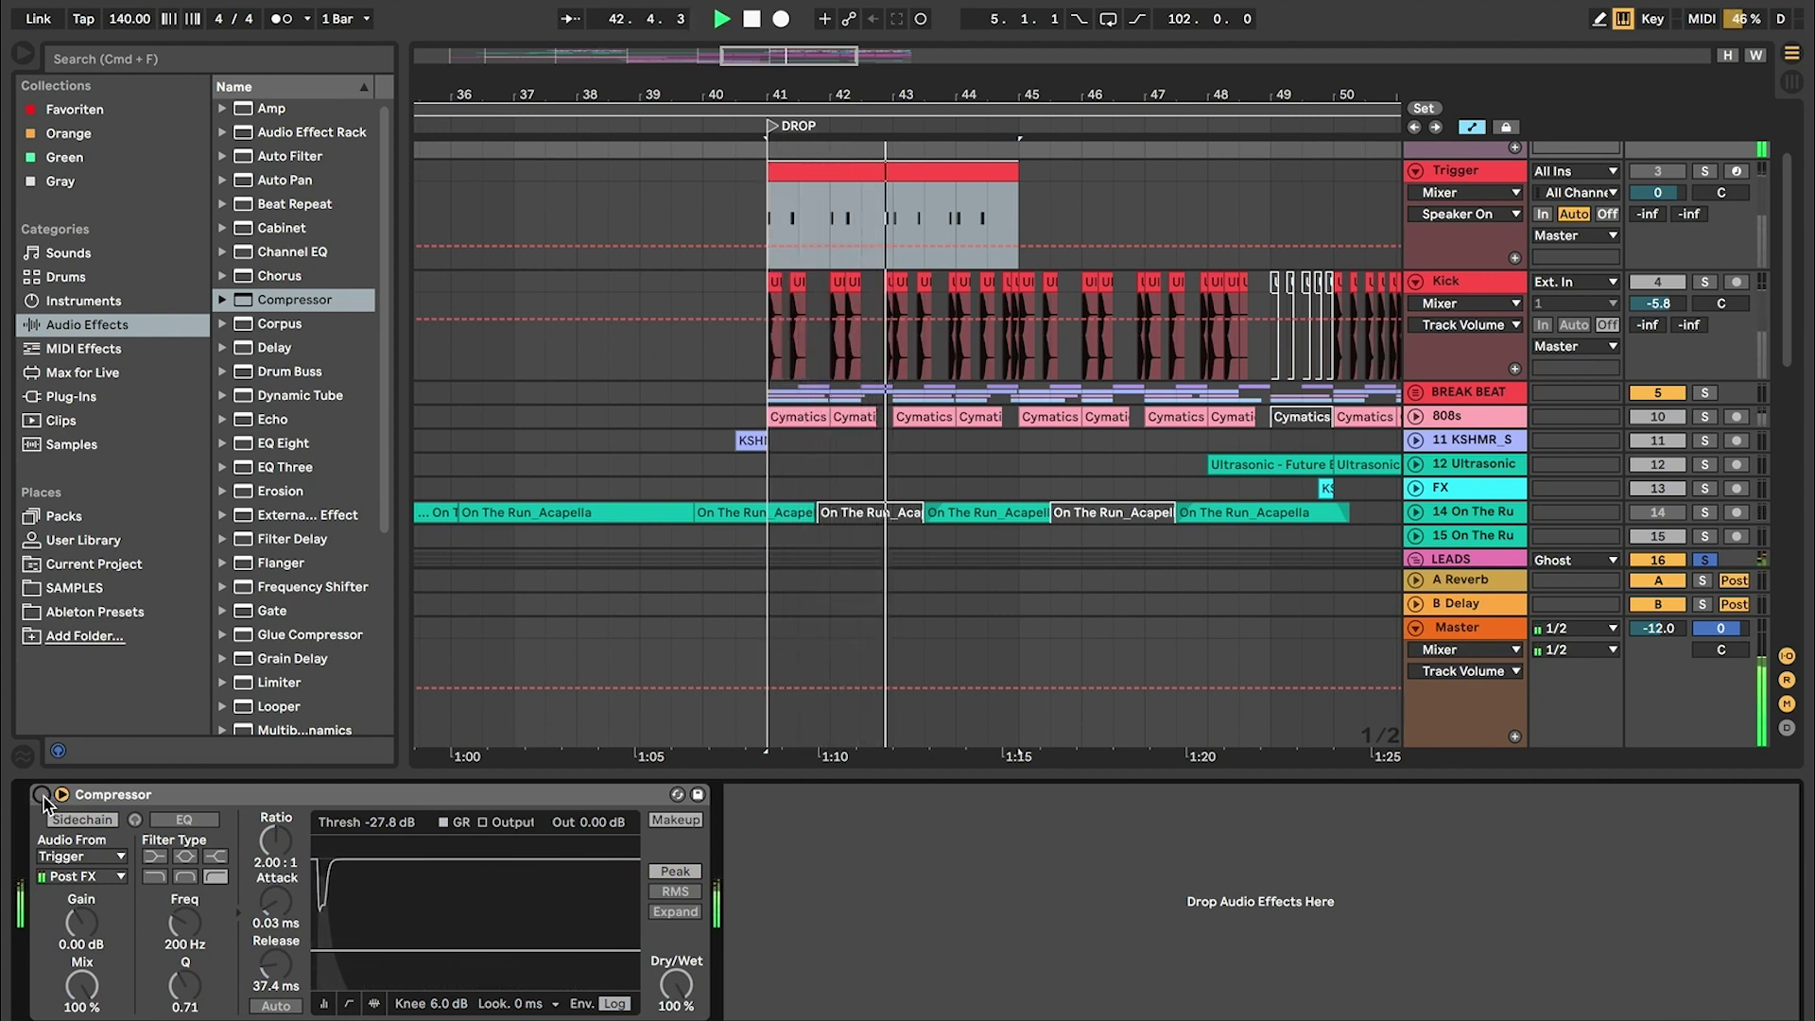
pyautogui.press('space')
# Step: Switch the Ghost compressor back on and route Fill FX's output to Ghost
pyautogui.click(42, 794)
pyautogui.scroll(-10, 1083, 317)
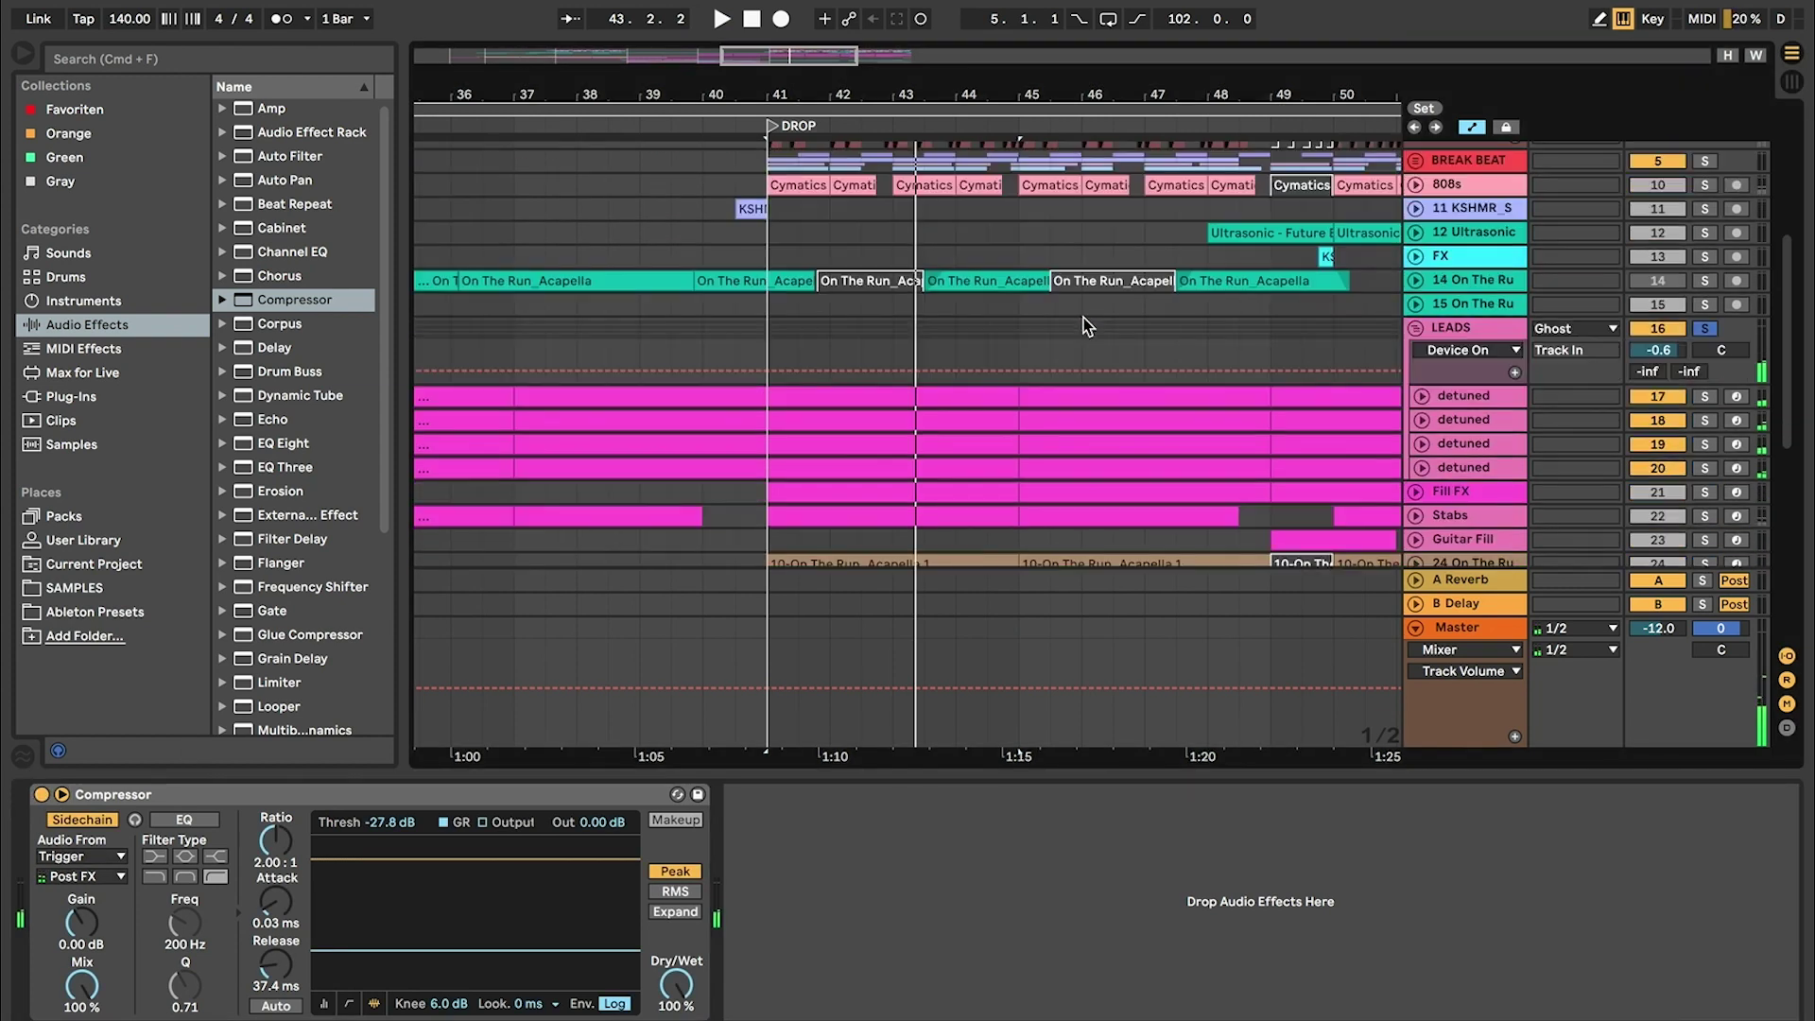
pyautogui.scroll(2, 1460, 314)
pyautogui.click(1457, 342)
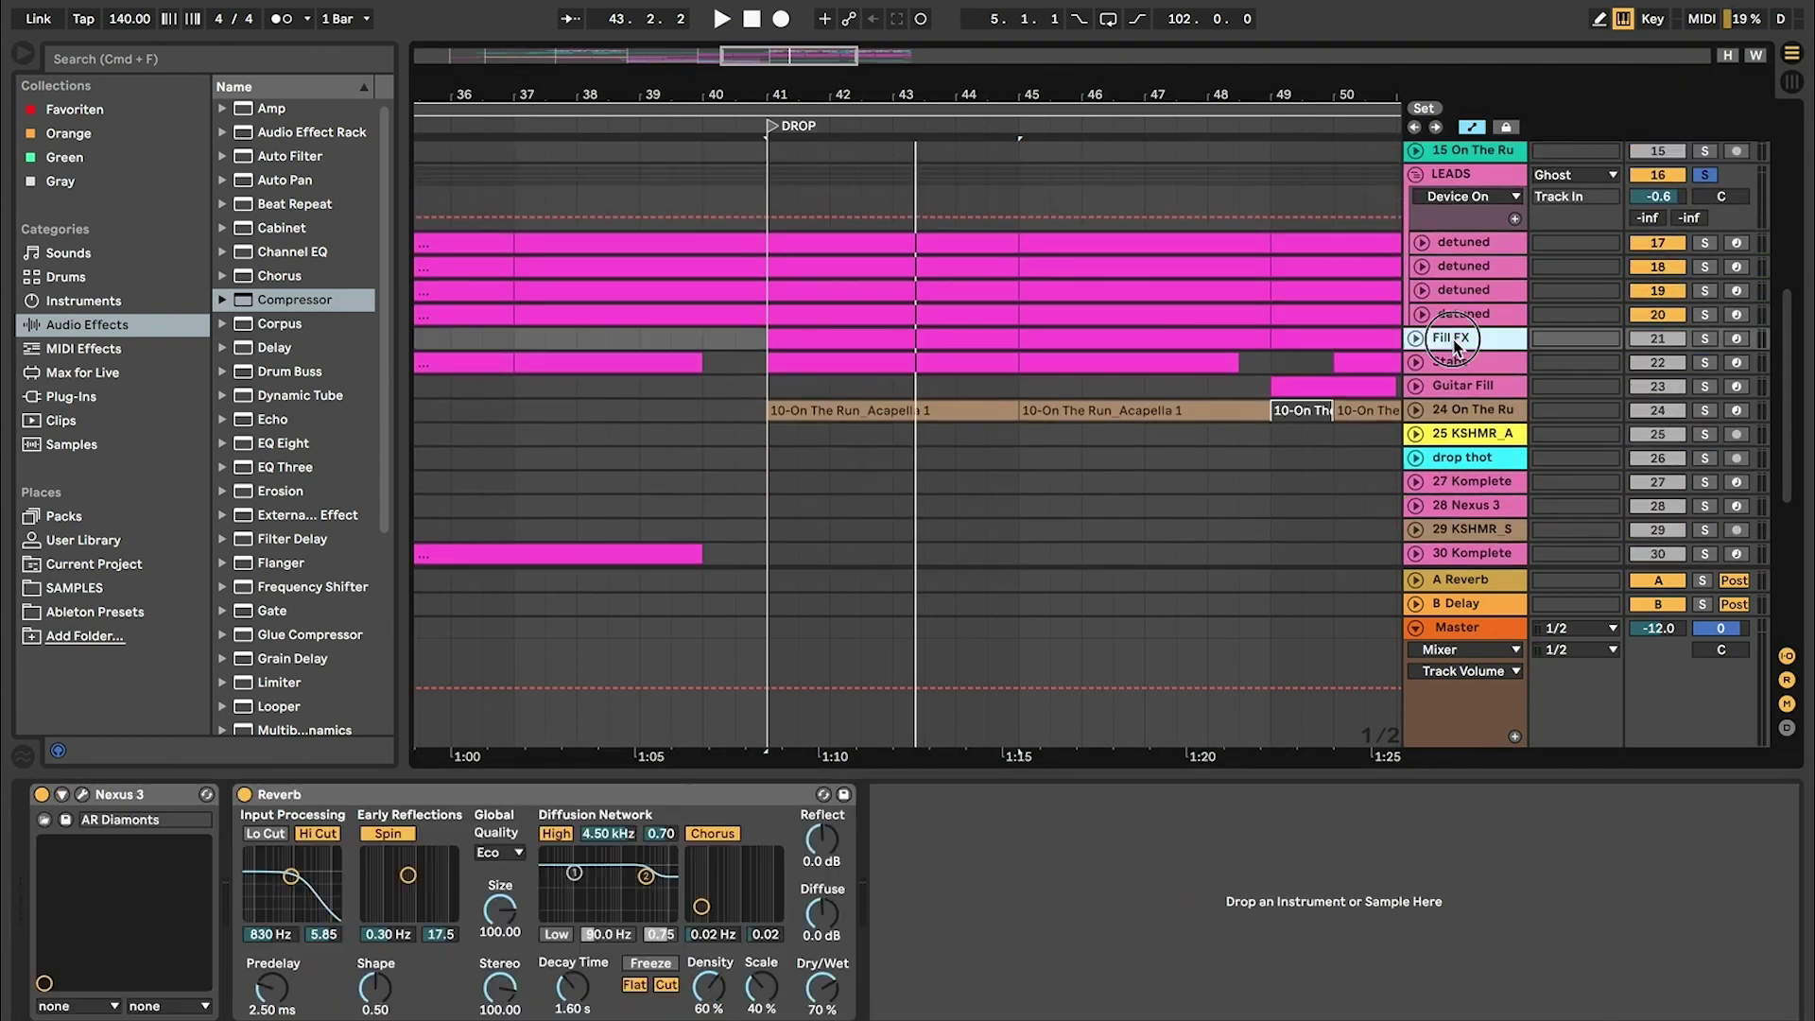
pyautogui.click(1418, 339)
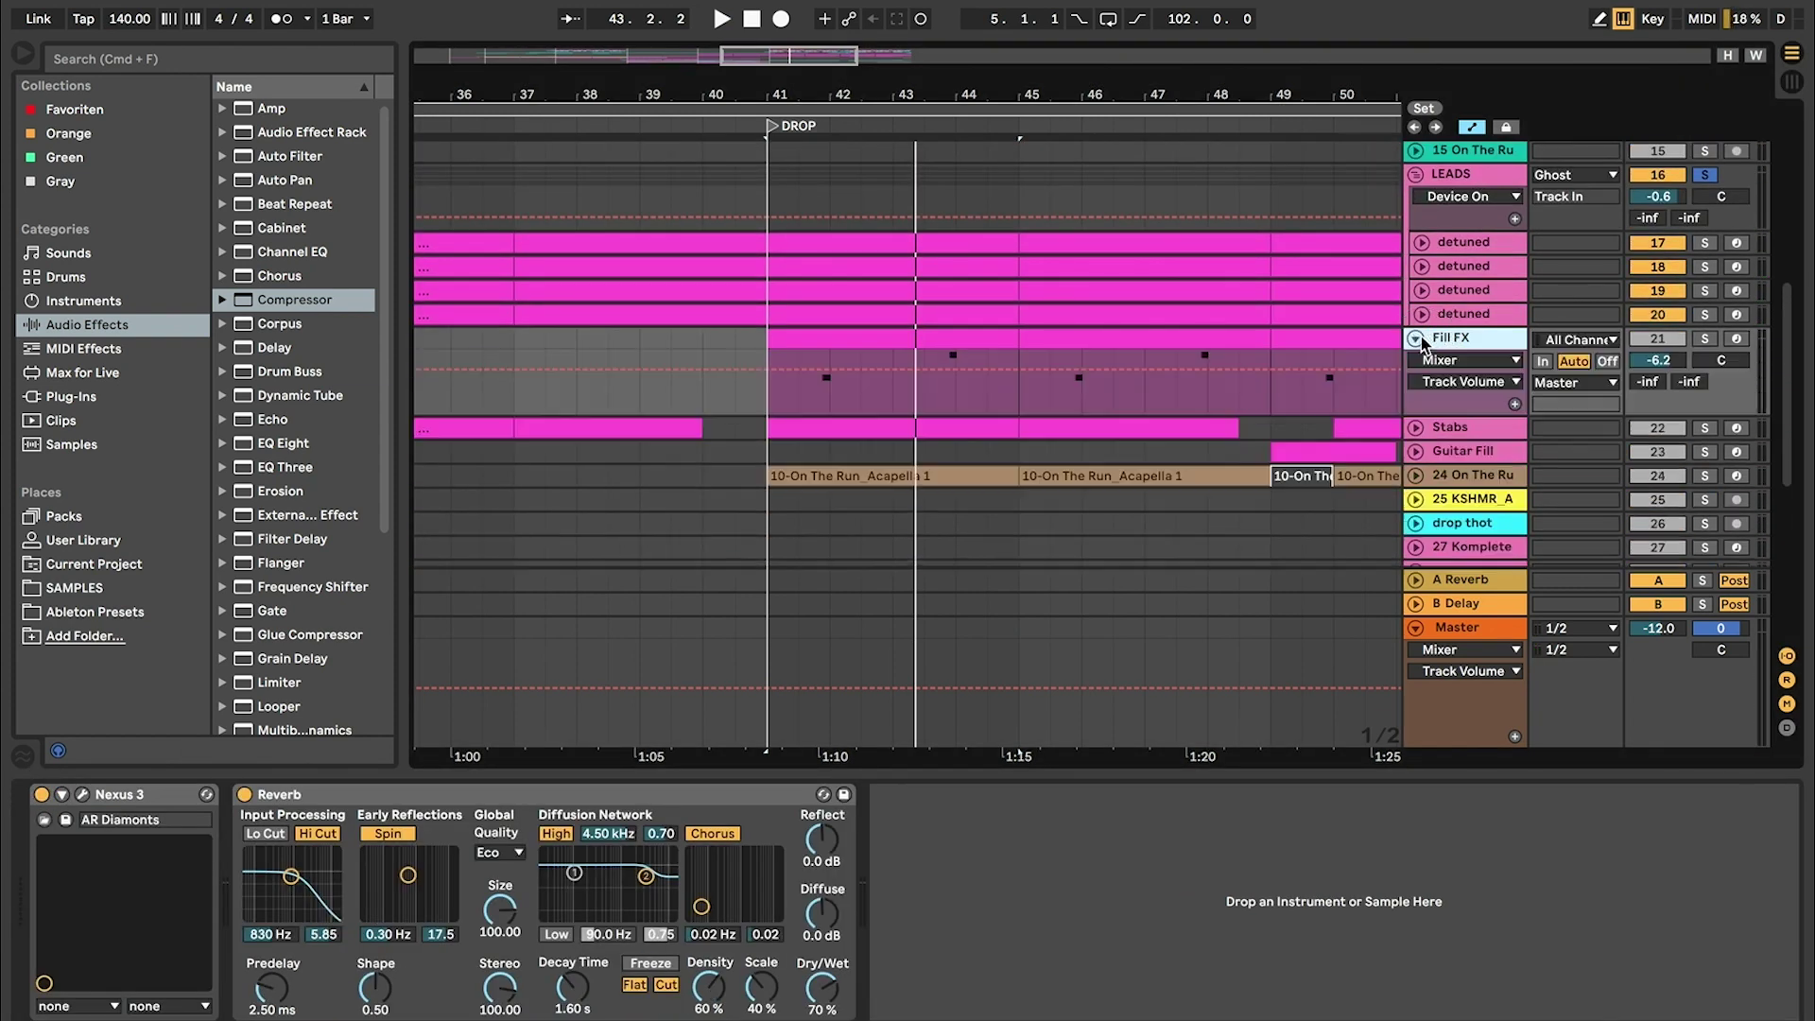
pyautogui.click(1585, 383)
pyautogui.click(1497, 467)
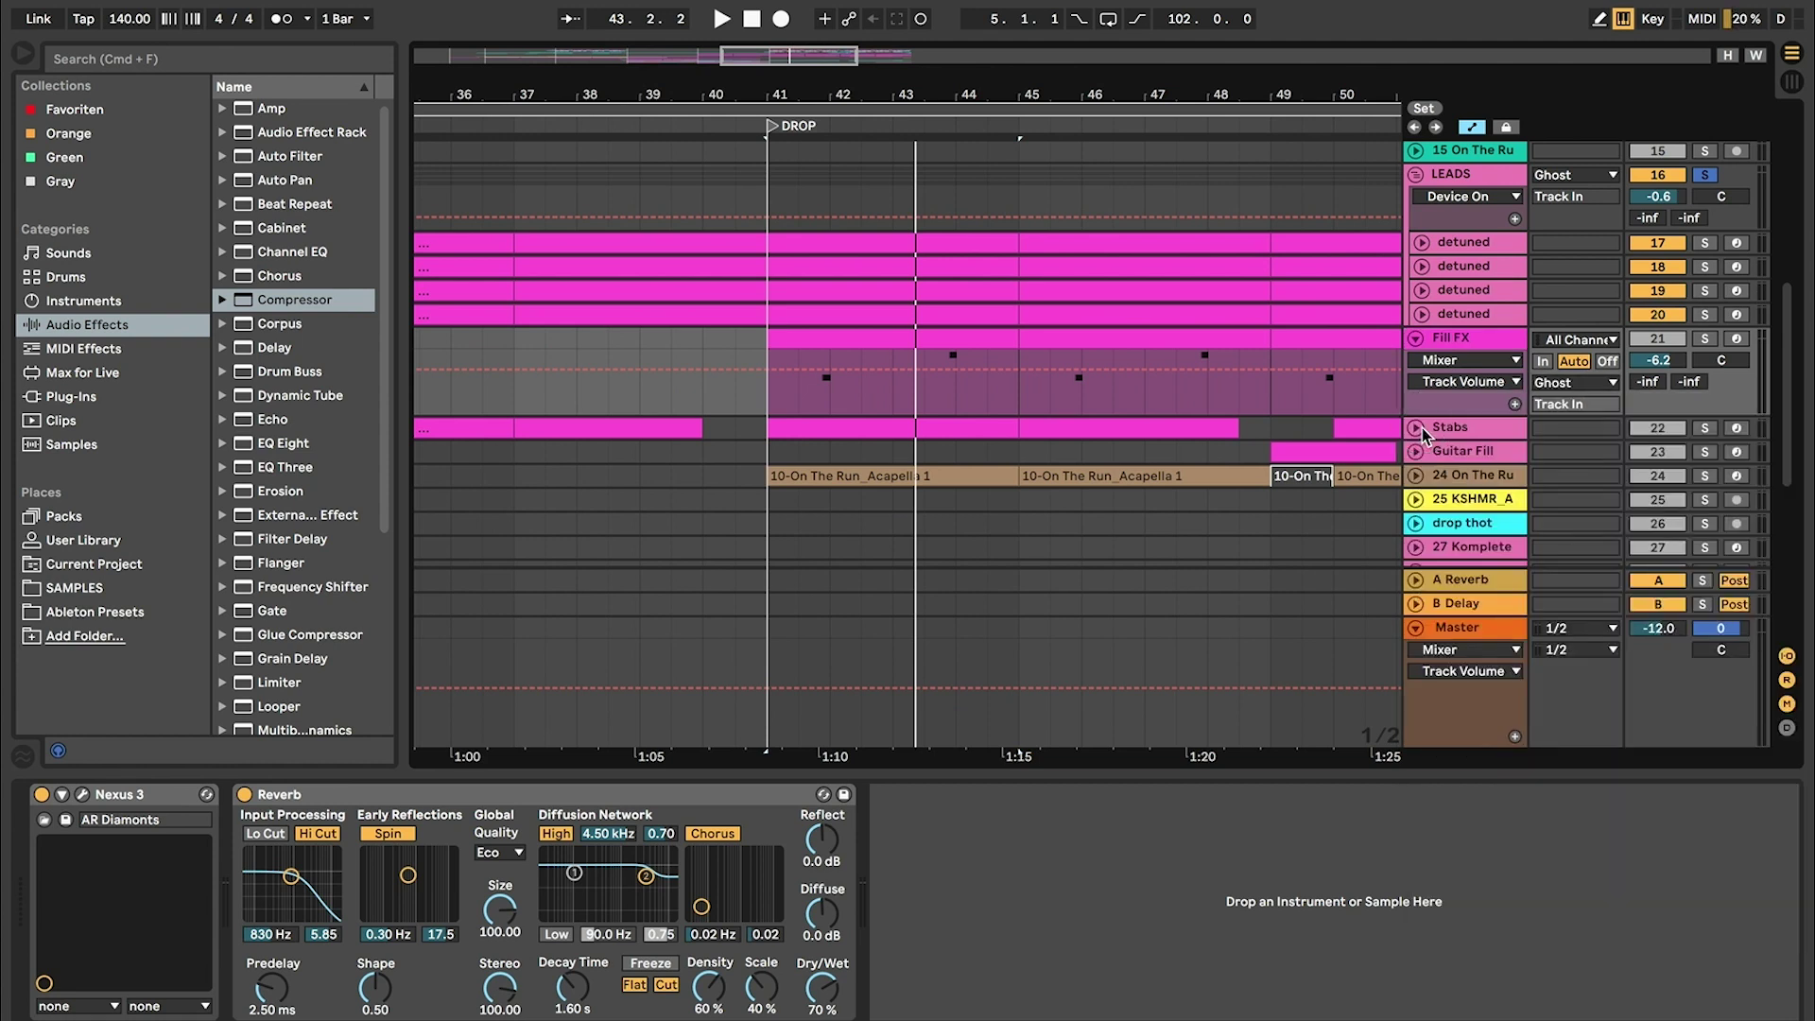
# Step: Check the Stabs and track 24 routing, play the drop, and reselect the Ghost track
pyautogui.click(1417, 427)
pyautogui.scroll(-2, 1441, 433)
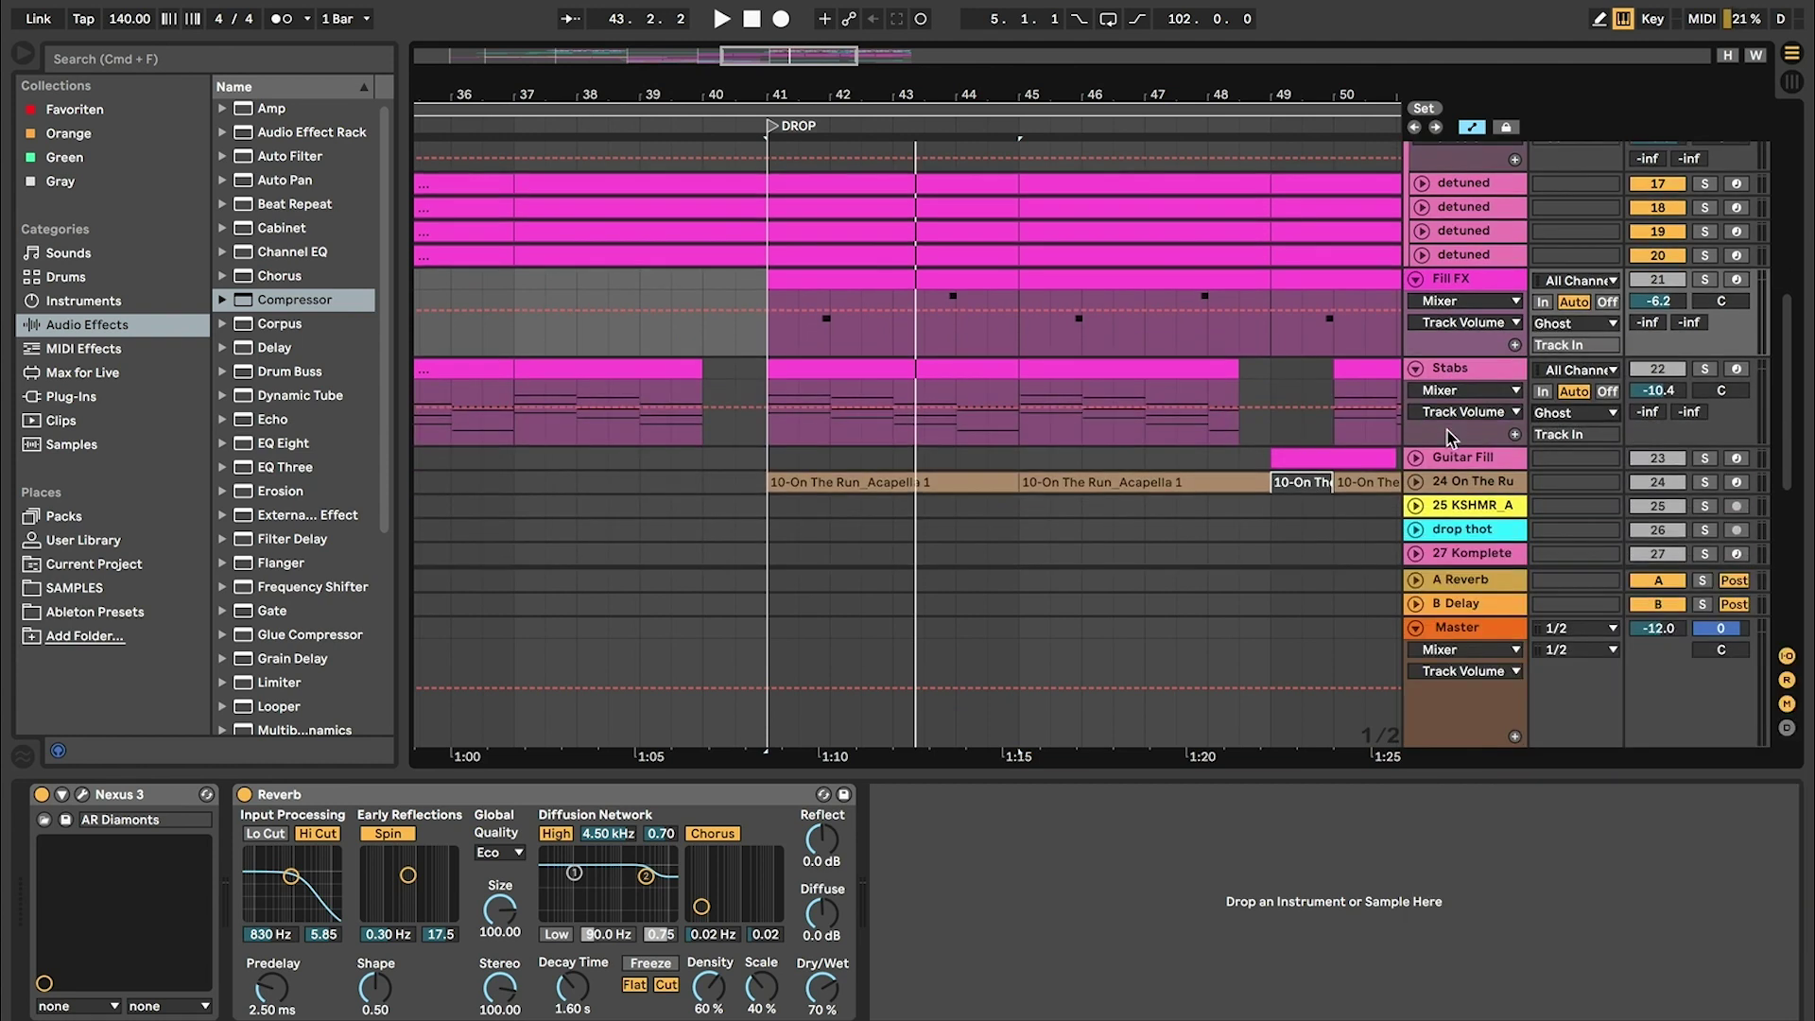
pyautogui.click(1415, 481)
pyautogui.press('space')
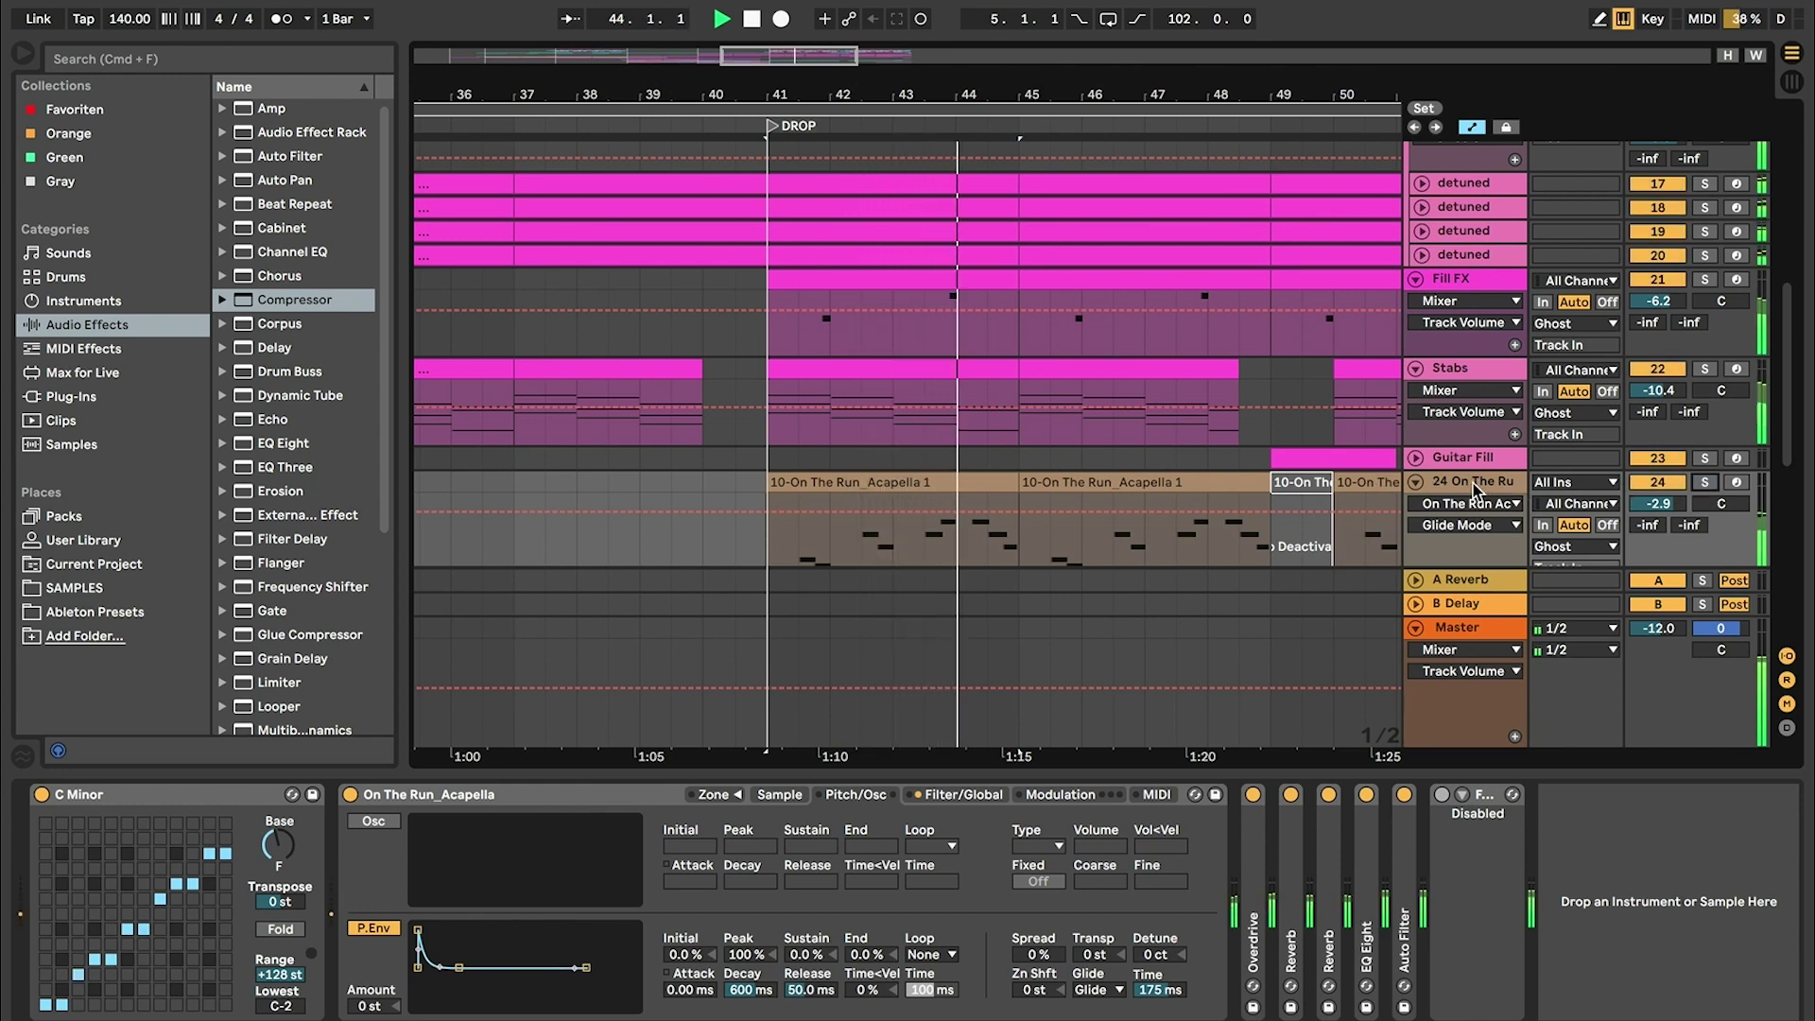
pyautogui.press('space')
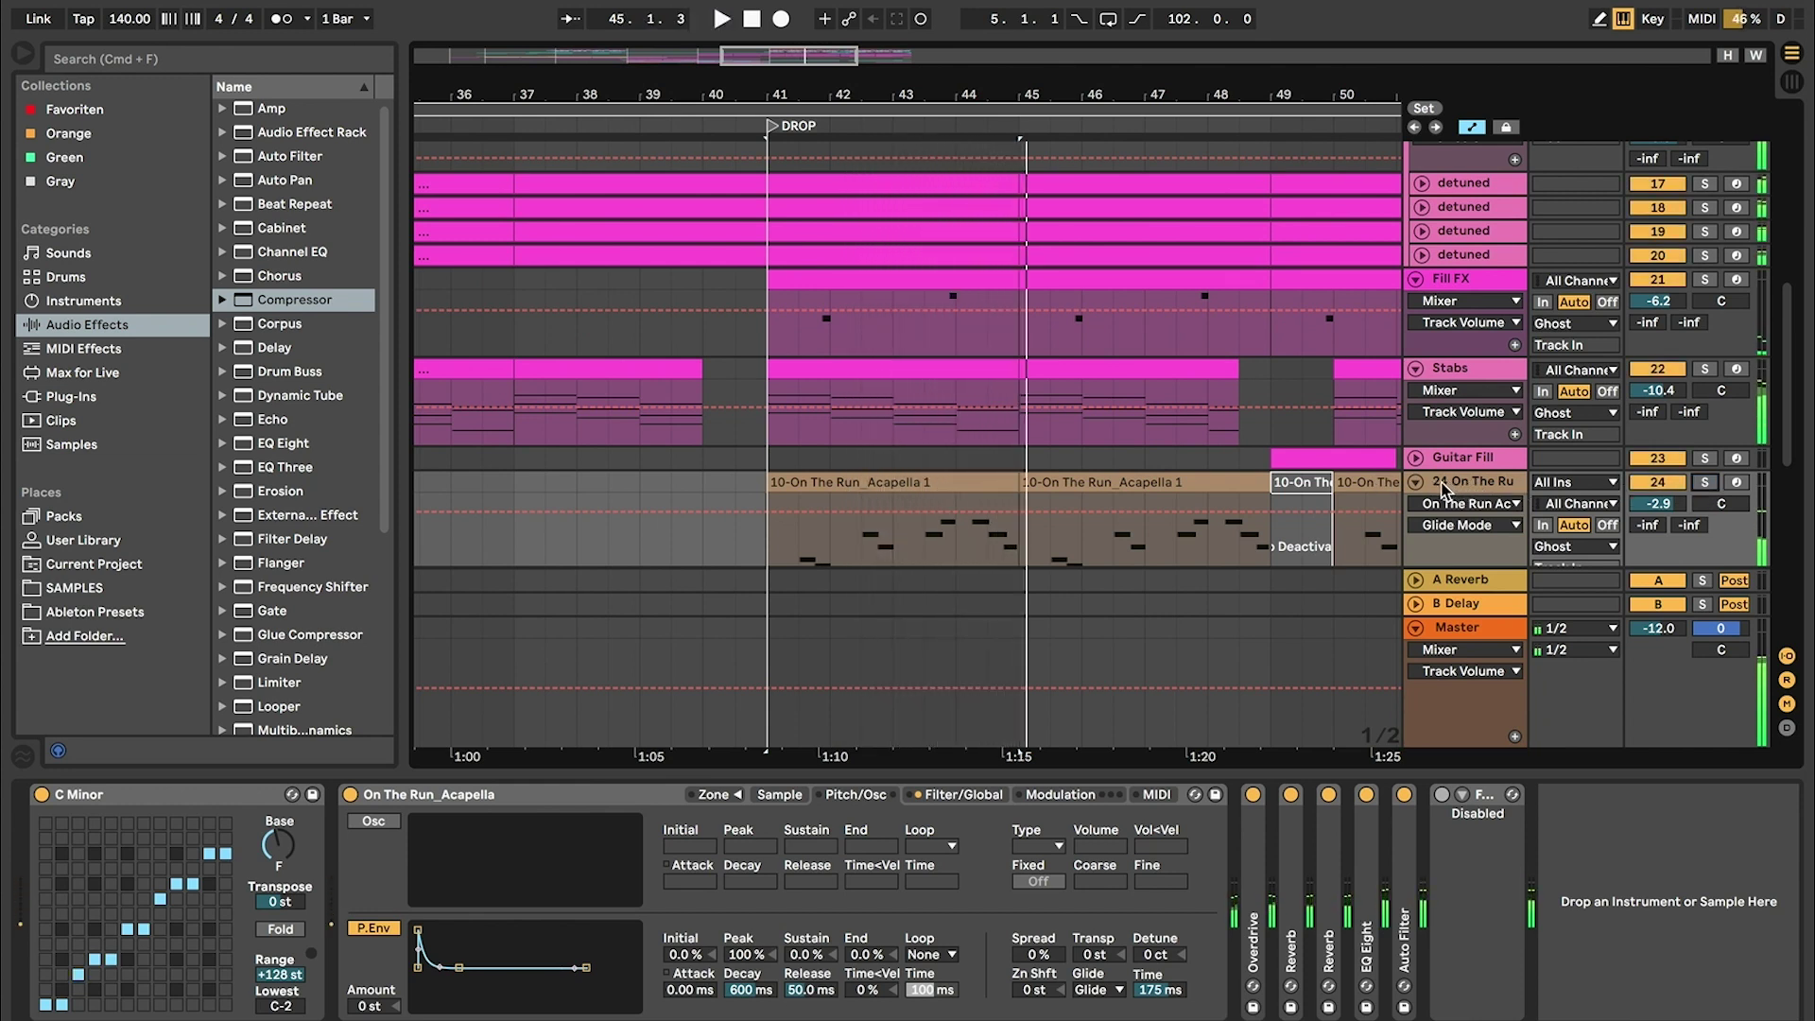
pyautogui.click(1456, 484)
pyautogui.scroll(10, 771, 257)
pyautogui.click(770, 257)
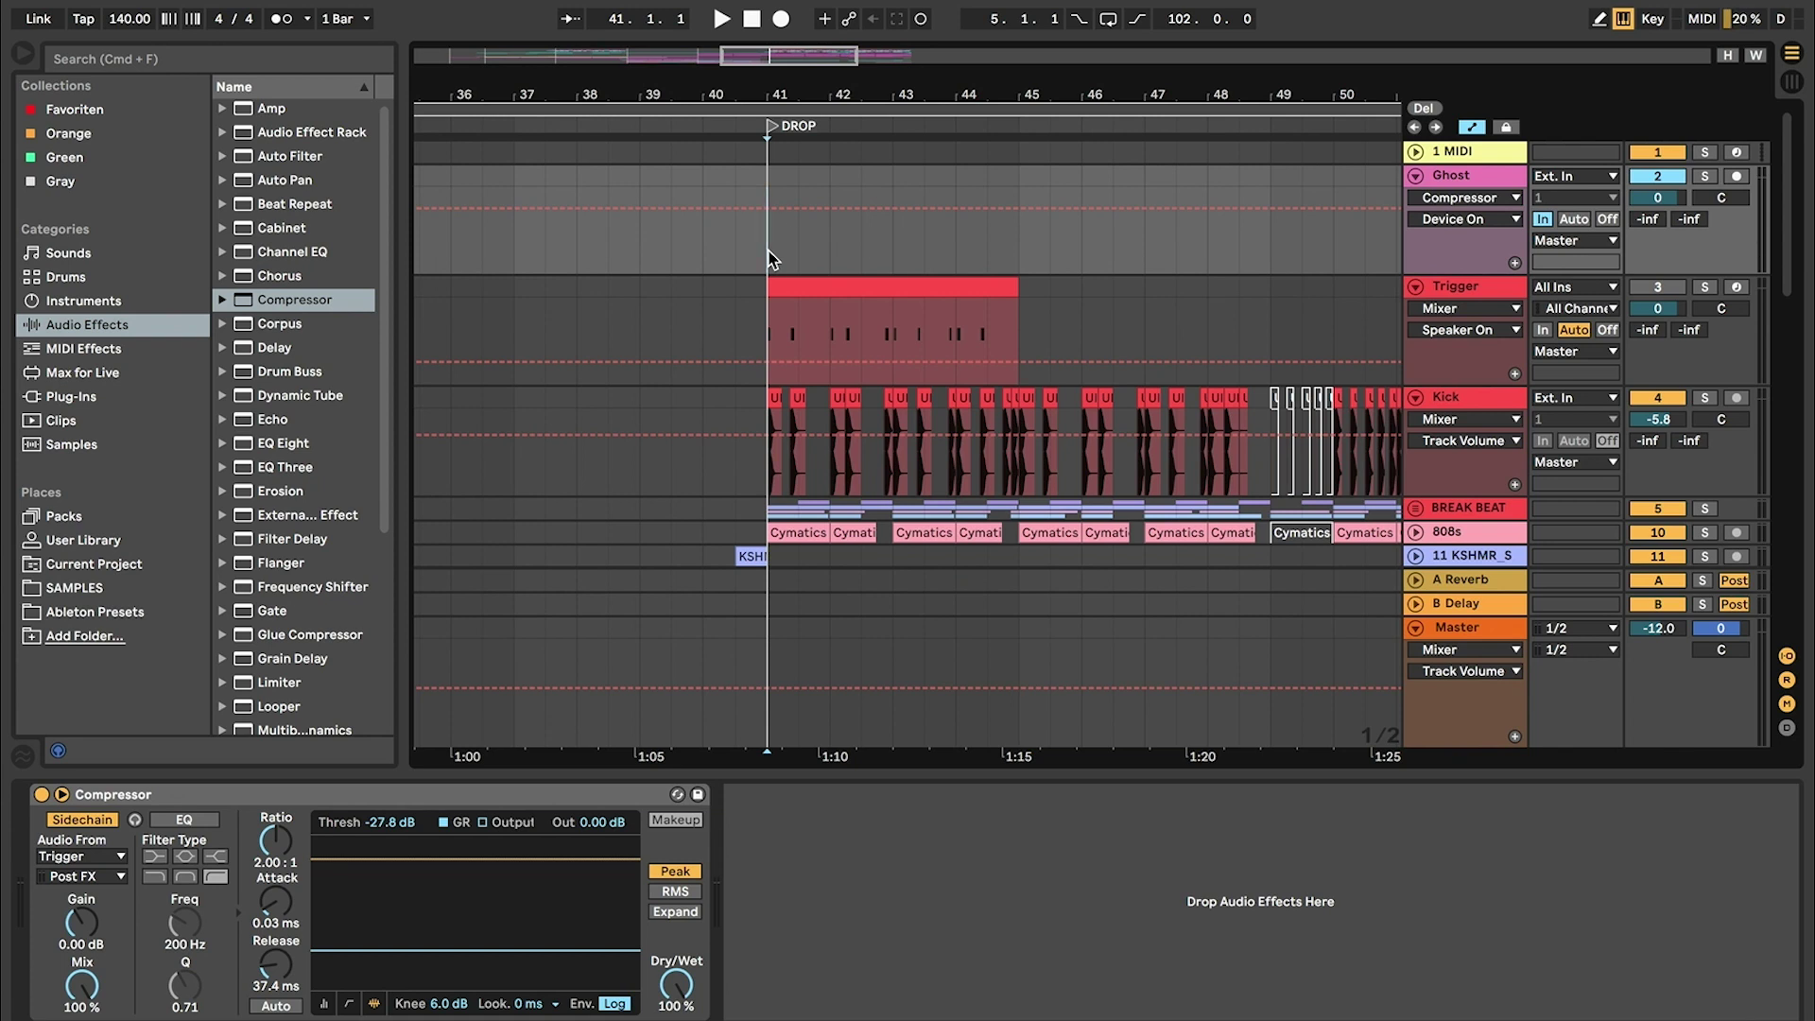
pyautogui.moveTo(798, 58); pyautogui.dragTo(798, 54)
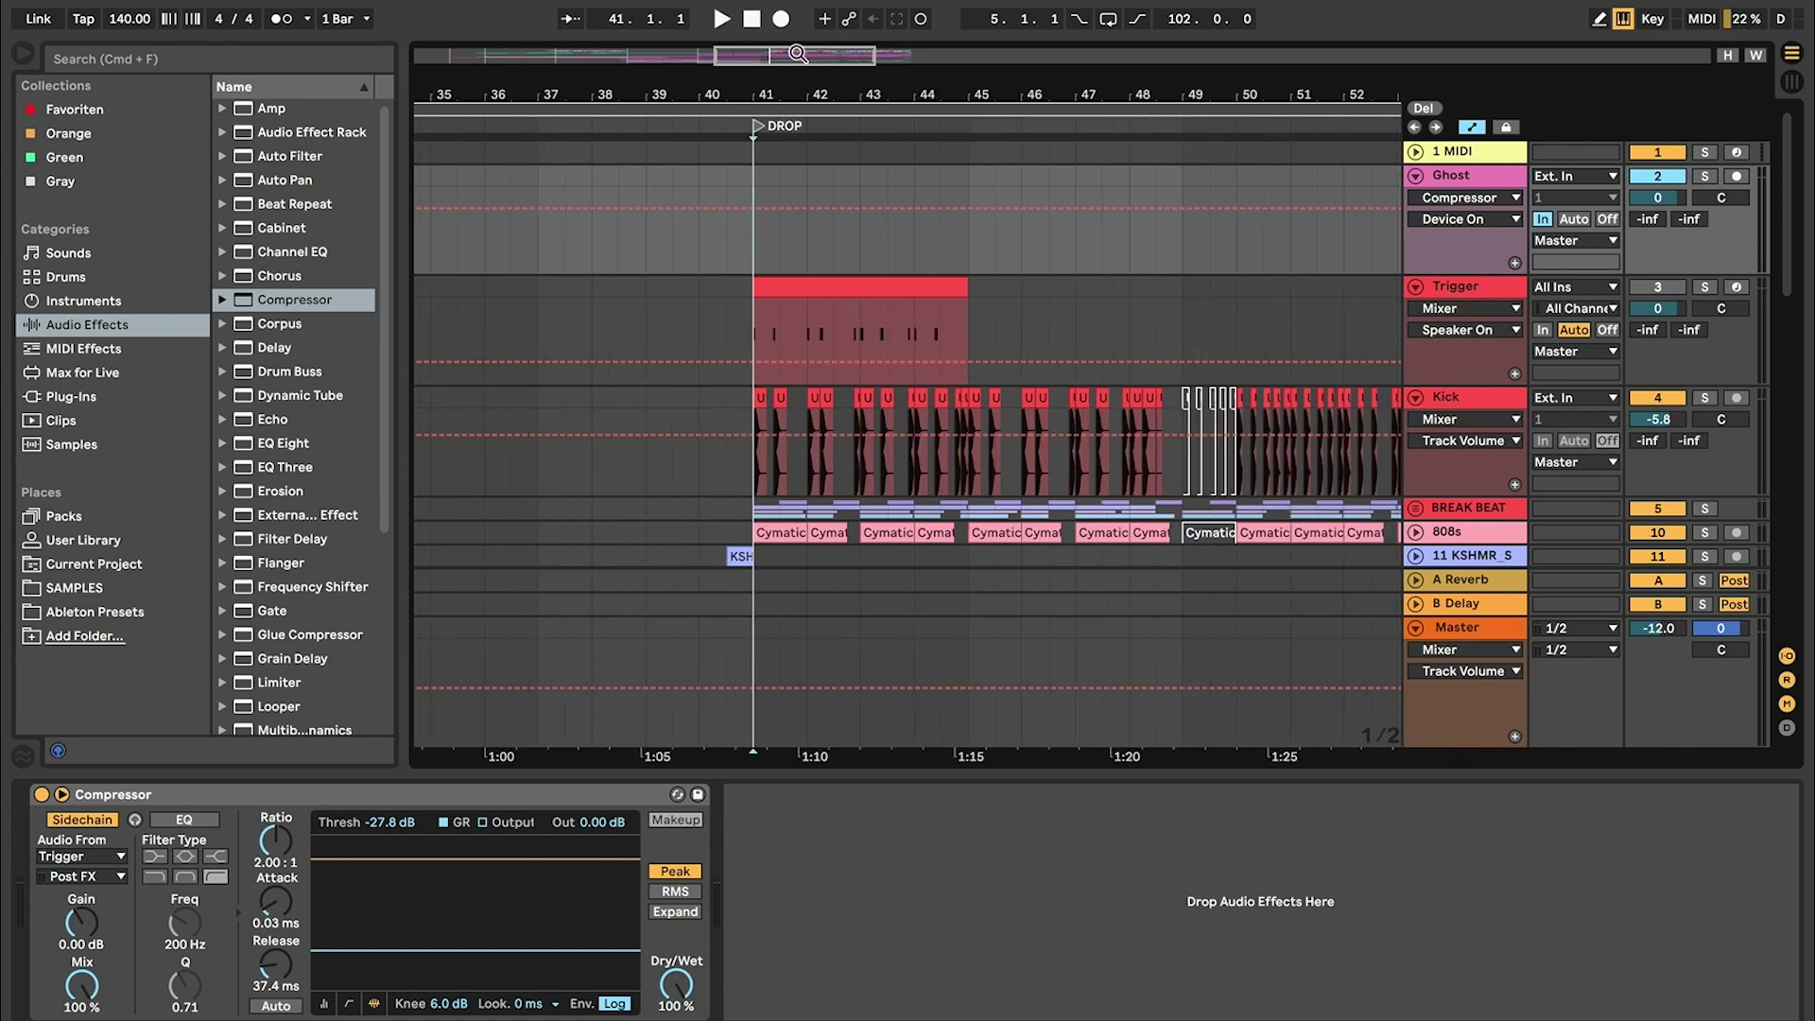